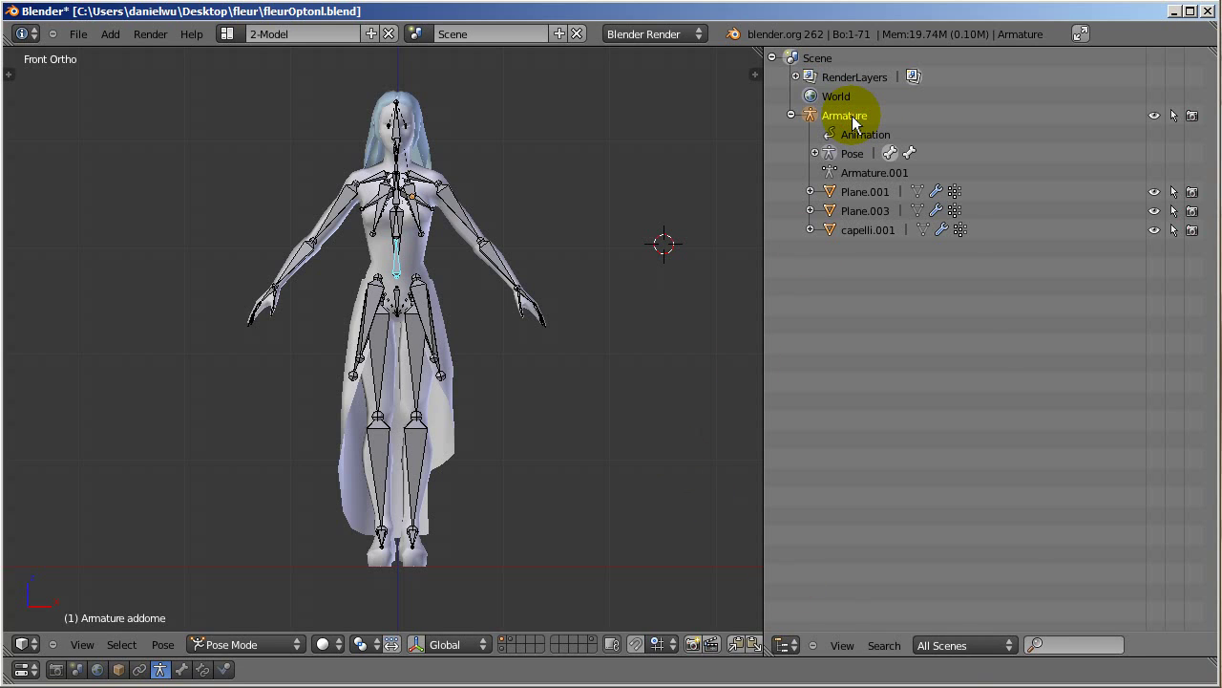
- Expand the armature's pose bone hierarchy and inspect the Plane.001 and Plane.003 meshes under it
{"action": "left_click", "coordinate": [815, 153]}
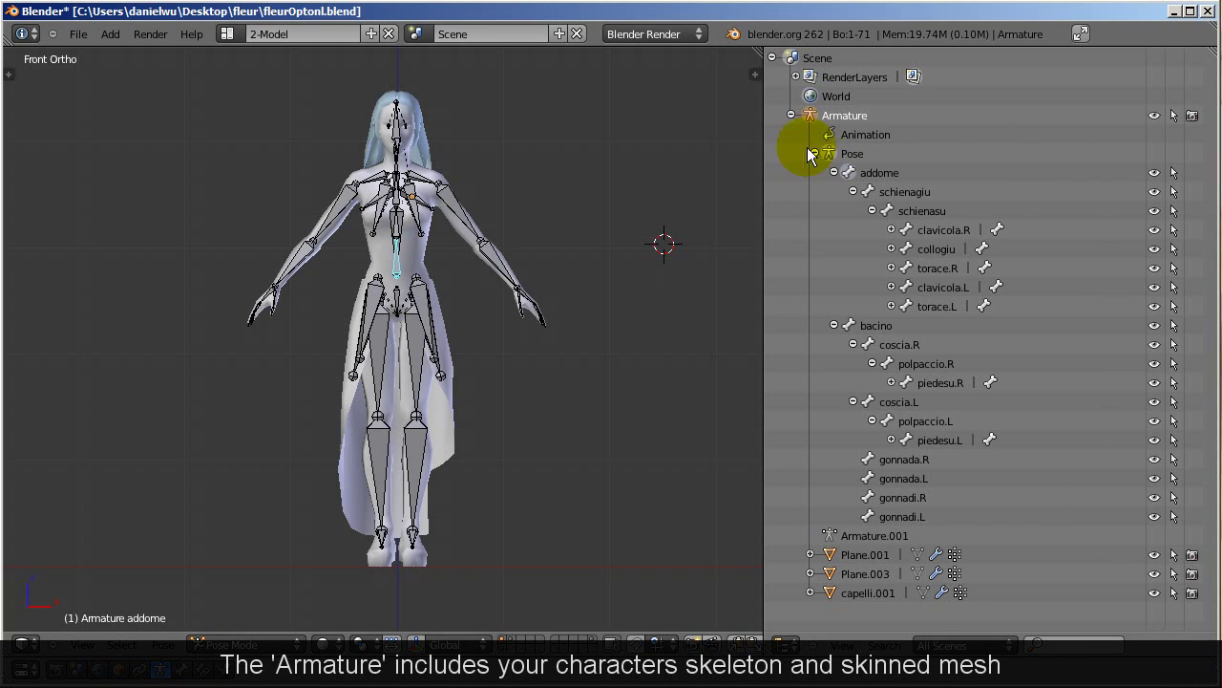
{"action": "left_click", "coordinate": [865, 555]}
{"action": "left_click", "coordinate": [864, 574]}
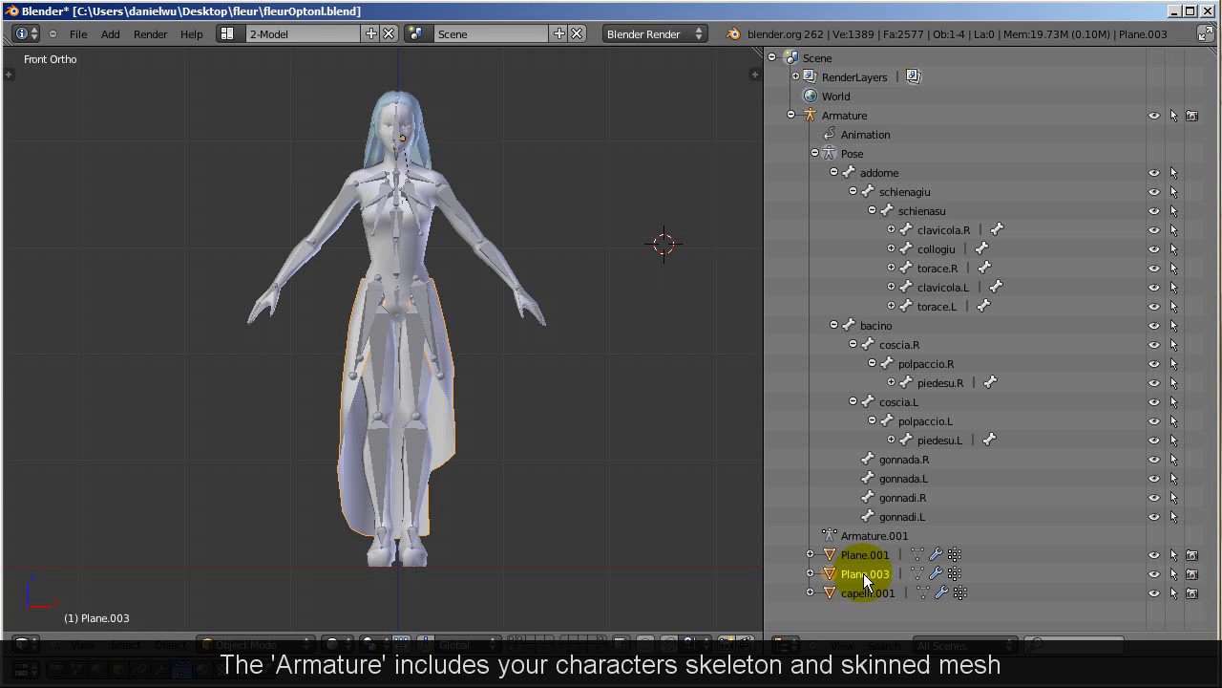
- Select the armature and set it to Pose Mode
{"action": "left_click", "coordinate": [844, 115]}
{"action": "left_click", "coordinate": [296, 645]}
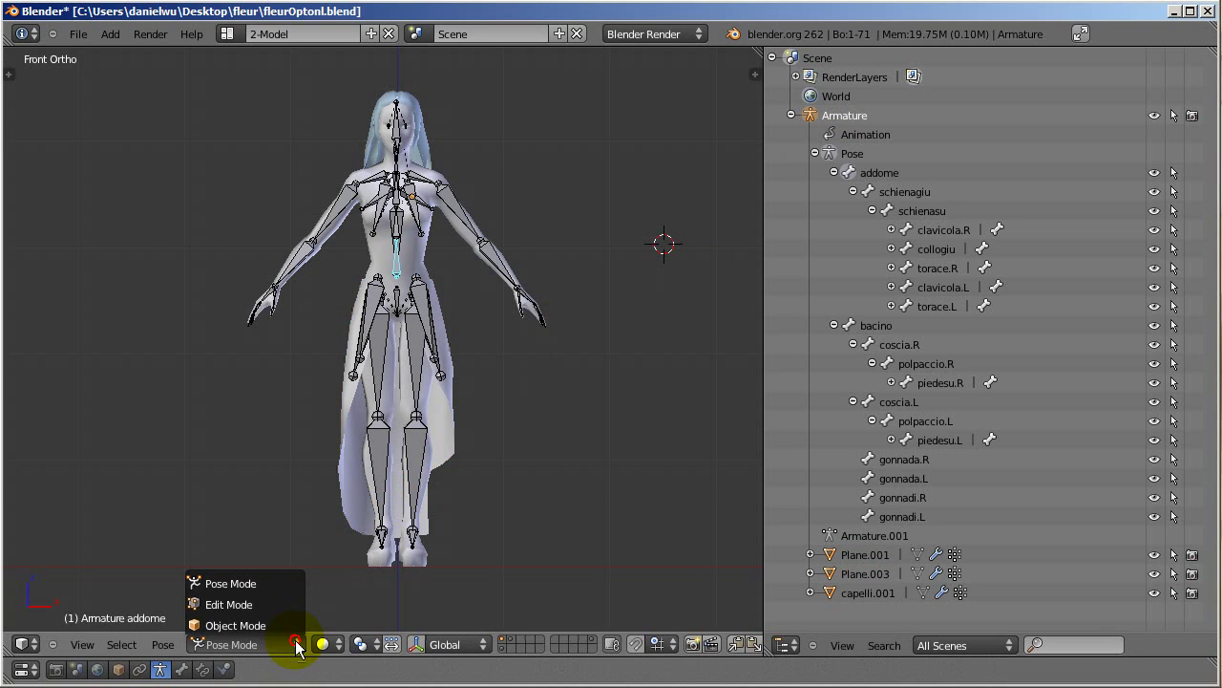
{"action": "left_click", "coordinate": [296, 587]}
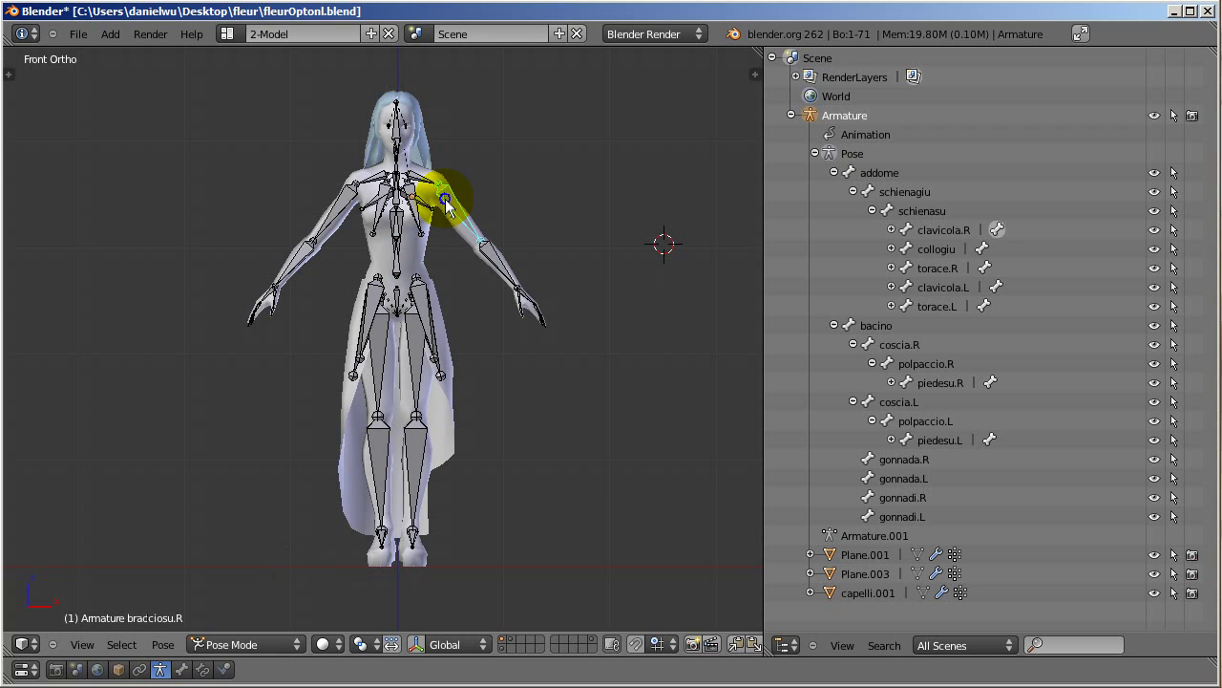
- Try rotating the upper arm bone bracciosu.R and the thigh bone coscia.R to test the skinning
{"action": "key", "text": "r"}
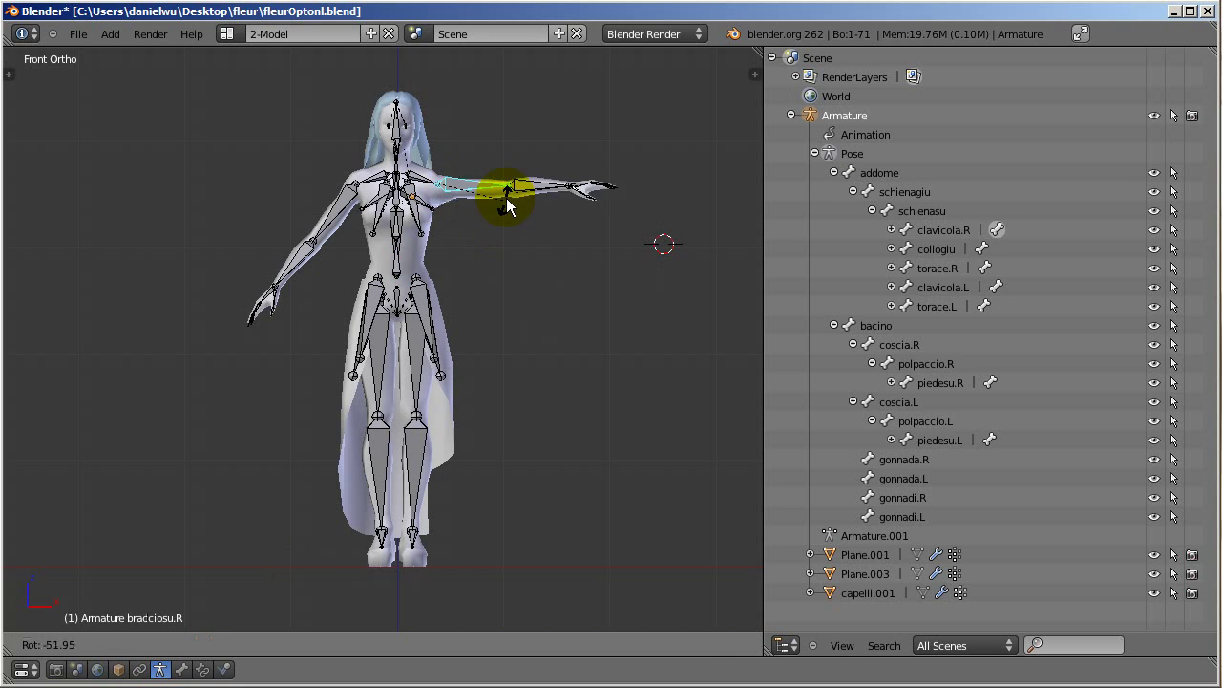
{"action": "left_click", "coordinate": [477, 256]}
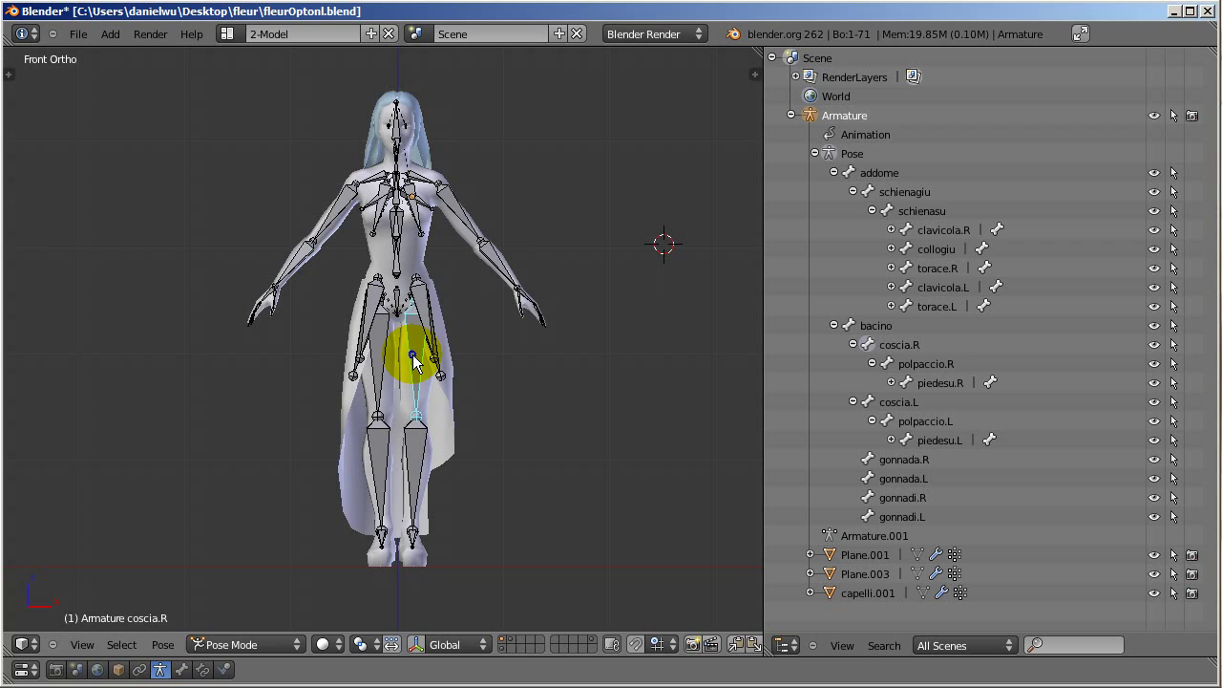
{"action": "key", "text": "r"}
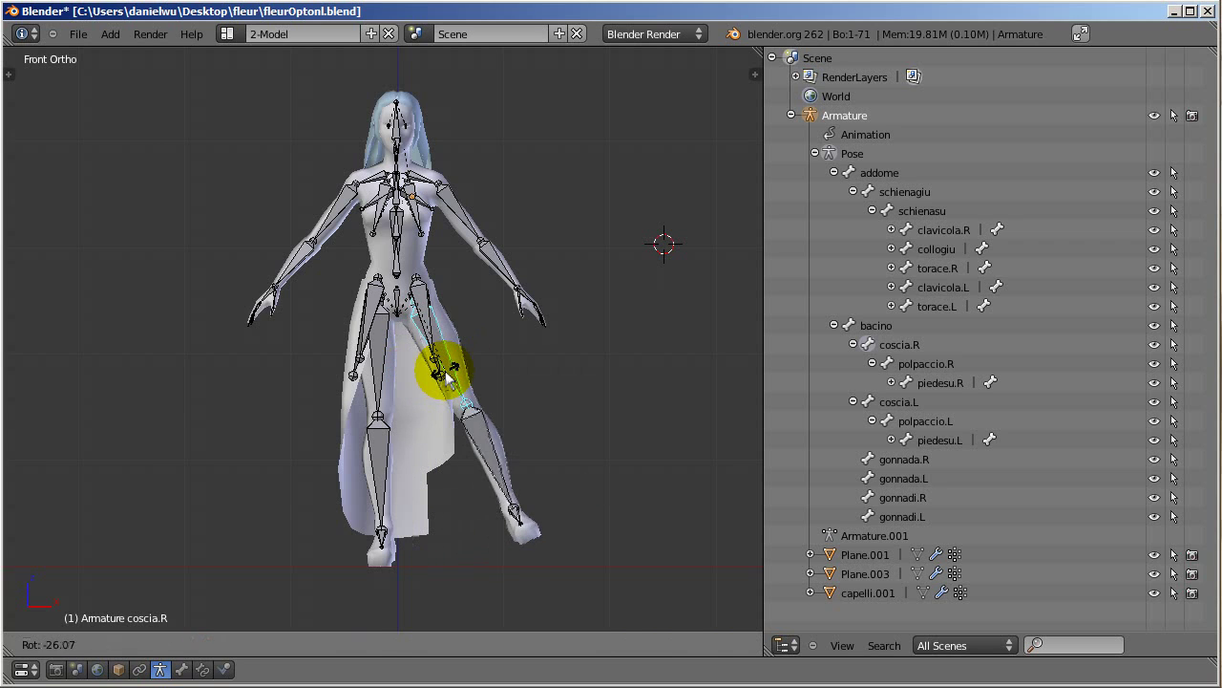
{"action": "right_click", "coordinate": [445, 379]}
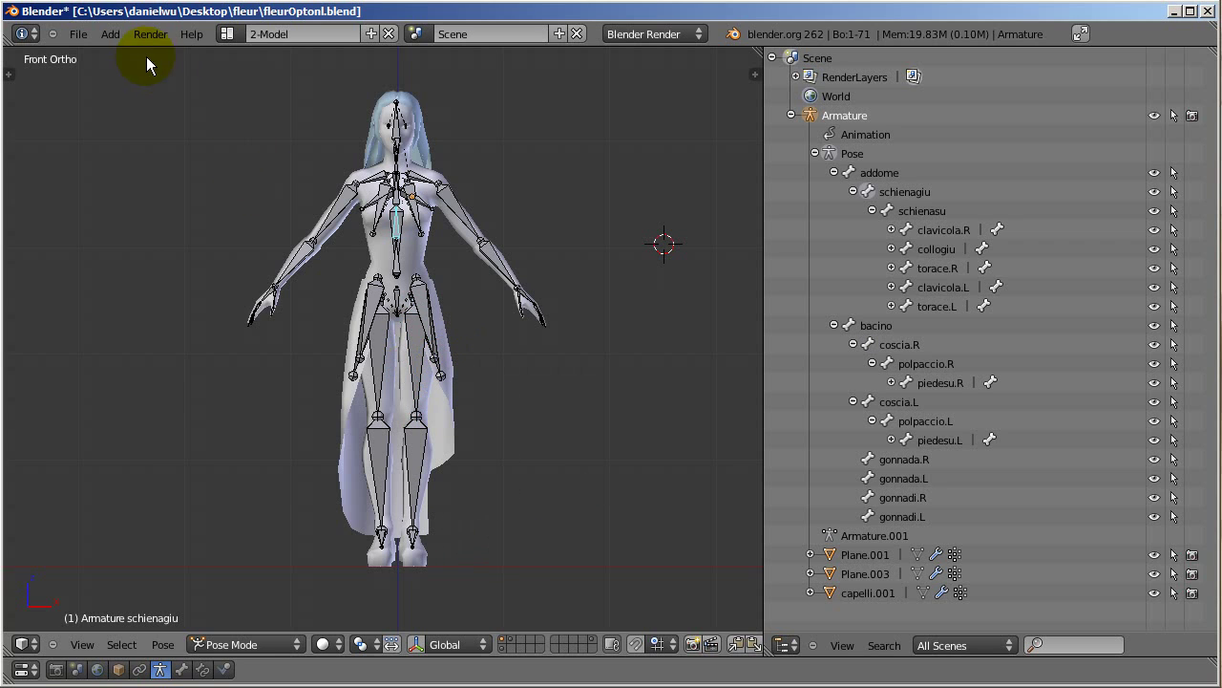
- Start an Autodesk FBX export of the scene and set its destination folder to Desktop
{"action": "left_click", "coordinate": [78, 35]}
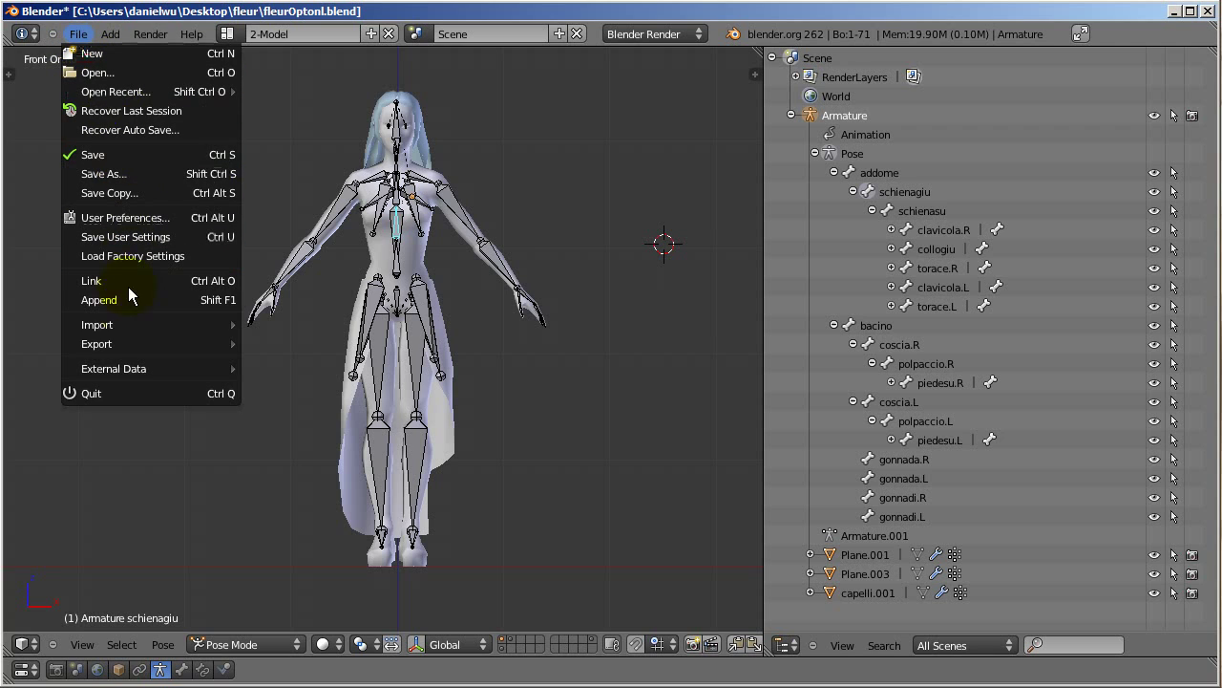
{"action": "mouse_move", "coordinate": [153, 343]}
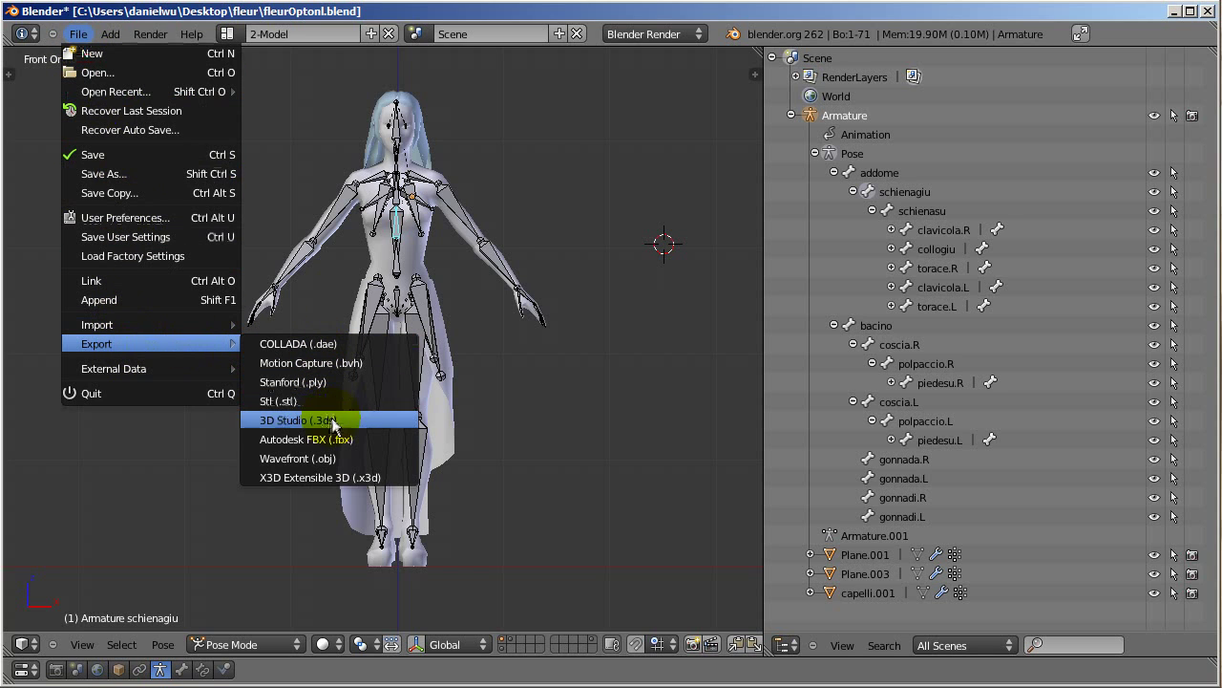
{"action": "left_click", "coordinate": [392, 443]}
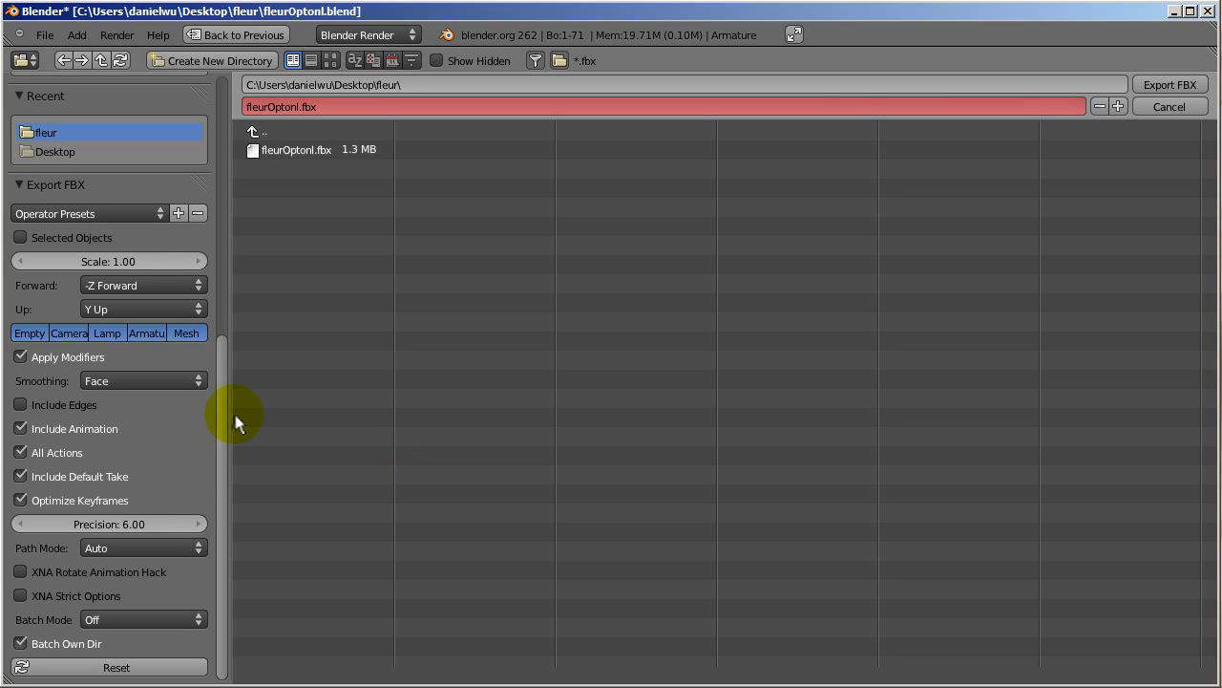
{"action": "left_click", "coordinate": [47, 152]}
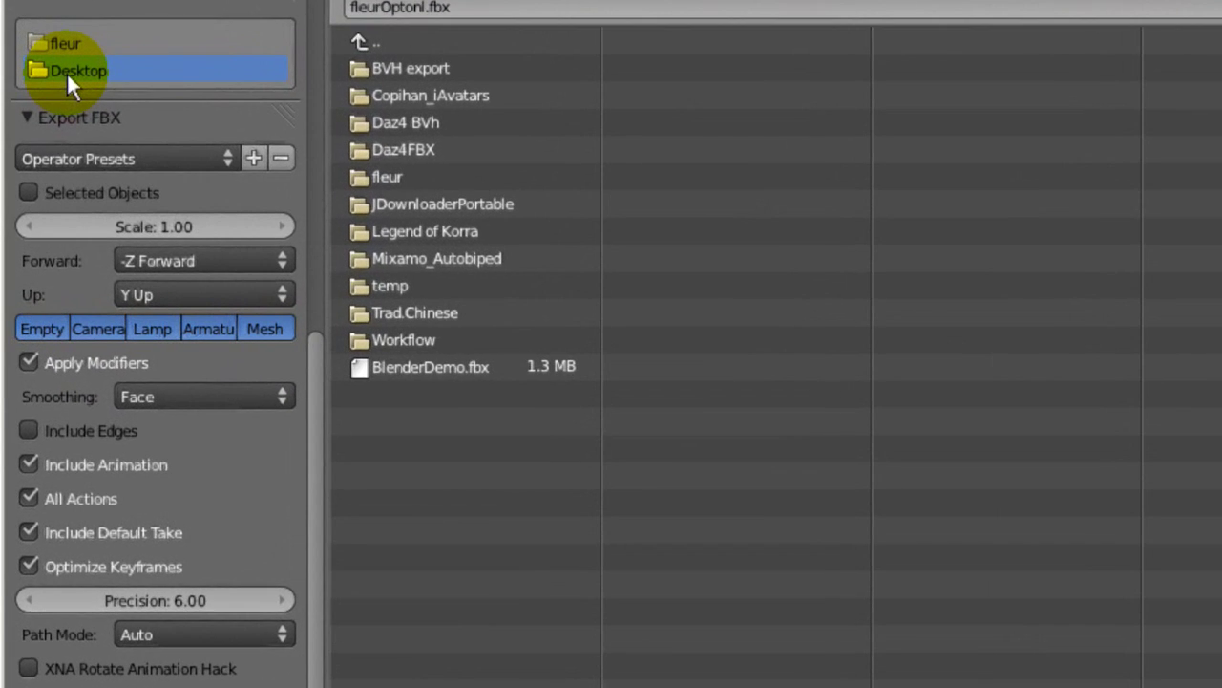
- Exclude empties, cameras and lamps, keeping only armature and mesh, and export over the existing BlenderDemo.fbx
{"action": "left_click", "coordinate": [42, 326]}
{"action": "left_click", "coordinate": [108, 329]}
{"action": "left_click", "coordinate": [162, 327]}
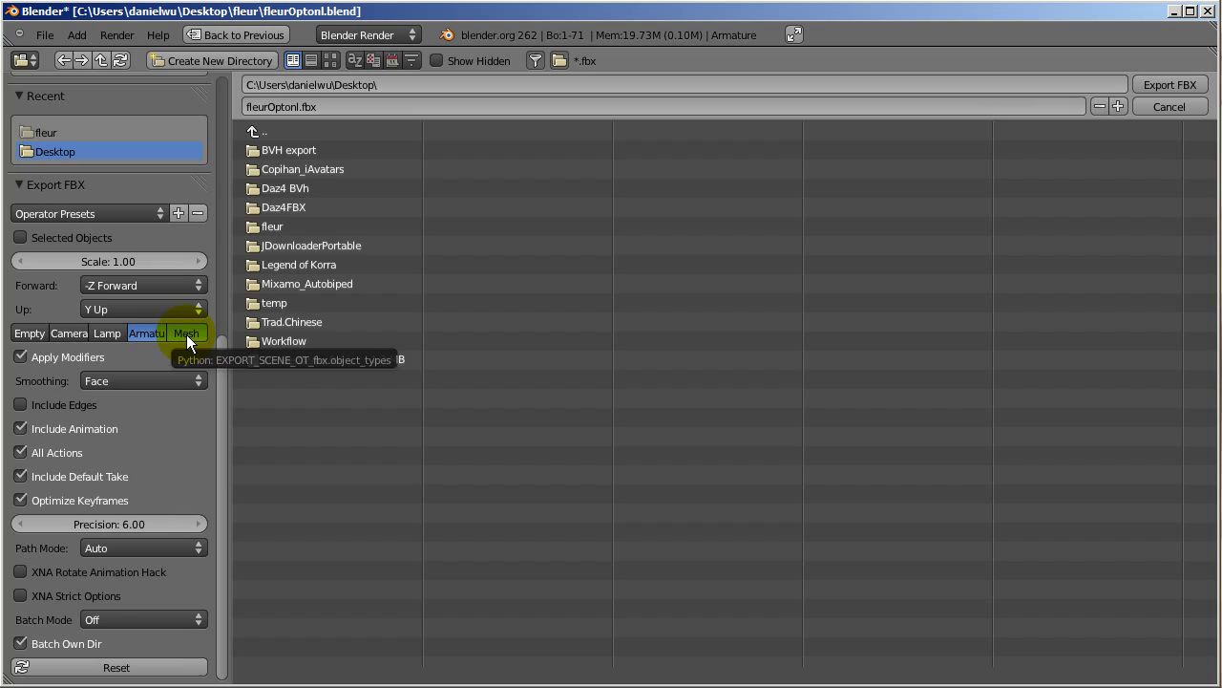
{"action": "left_click", "coordinate": [292, 360]}
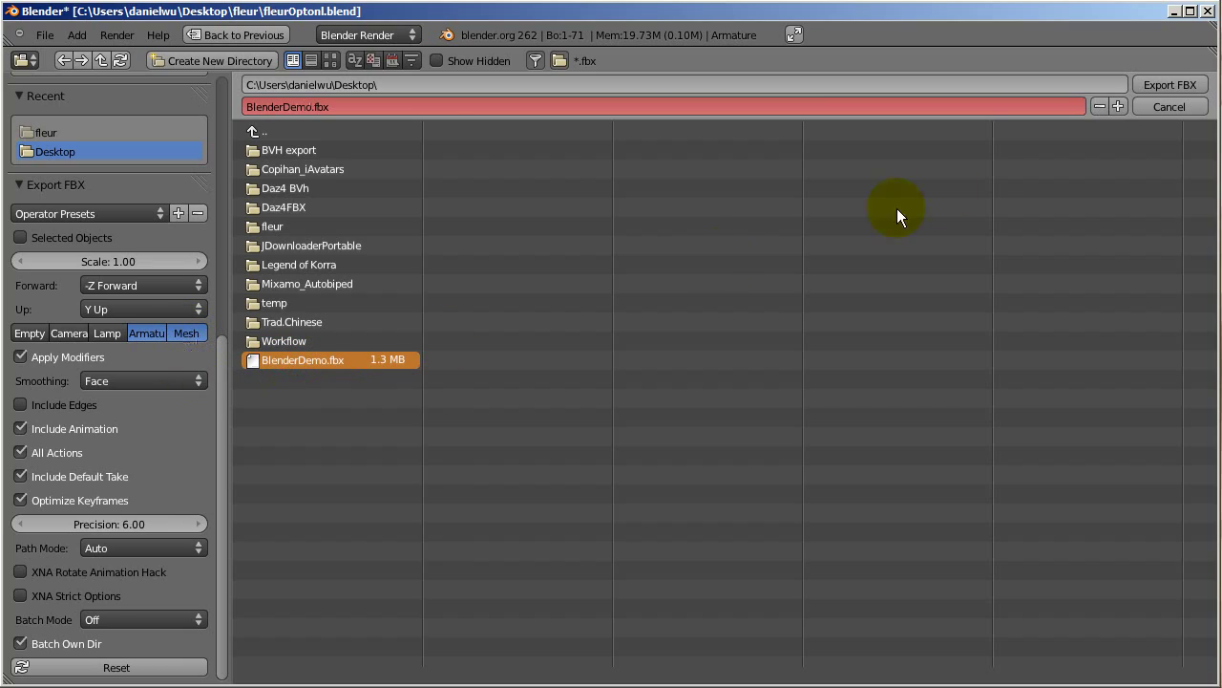
{"action": "left_click", "coordinate": [1158, 85]}
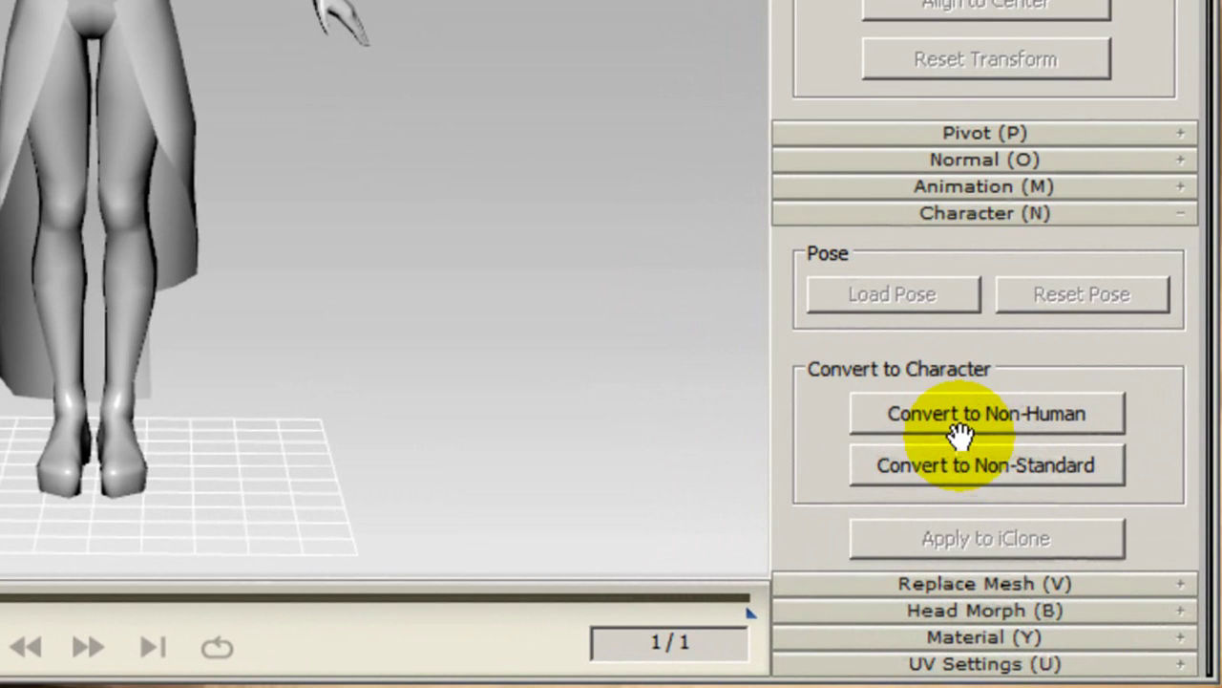
- In iClone 3DXchange5, start the Non-Standard conversion and rotate clavicola_R and bracciosu_R until that arm is horizontal
{"action": "left_click", "coordinate": [971, 460]}
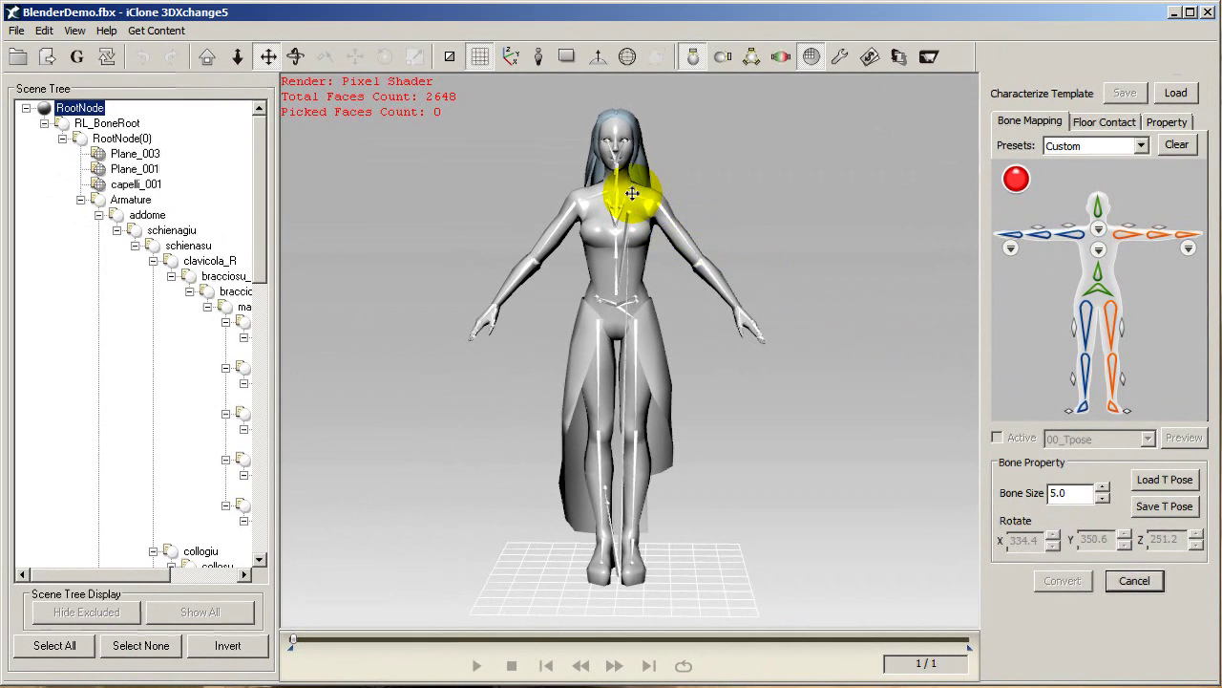
{"action": "left_click", "coordinate": [632, 194]}
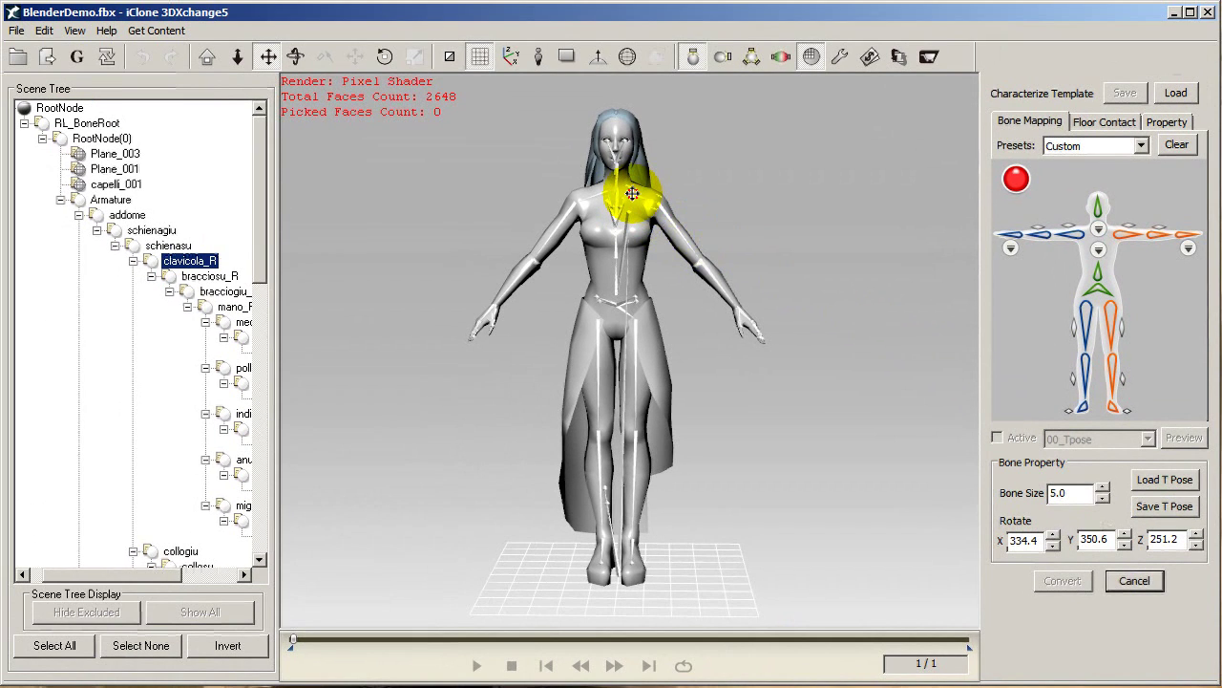
{"action": "key", "text": "e"}
{"action": "left_click_drag", "start_coordinate": [691, 242], "coordinate": [692, 239]}
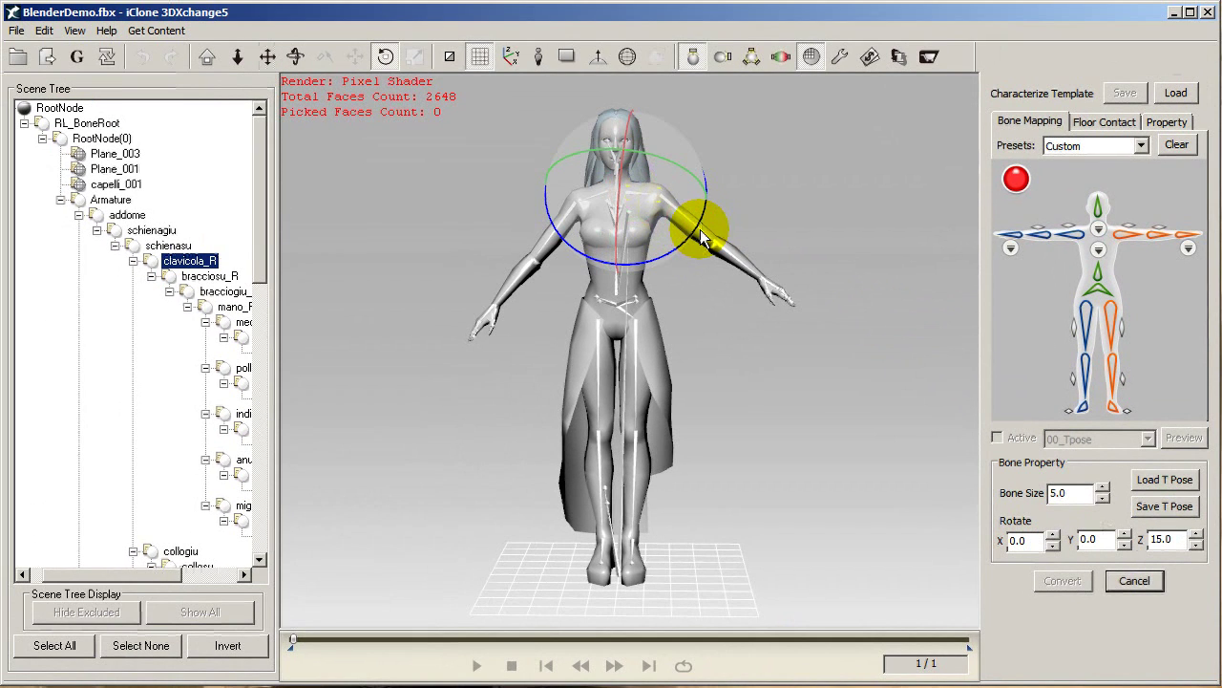
{"action": "left_click", "coordinate": [669, 205]}
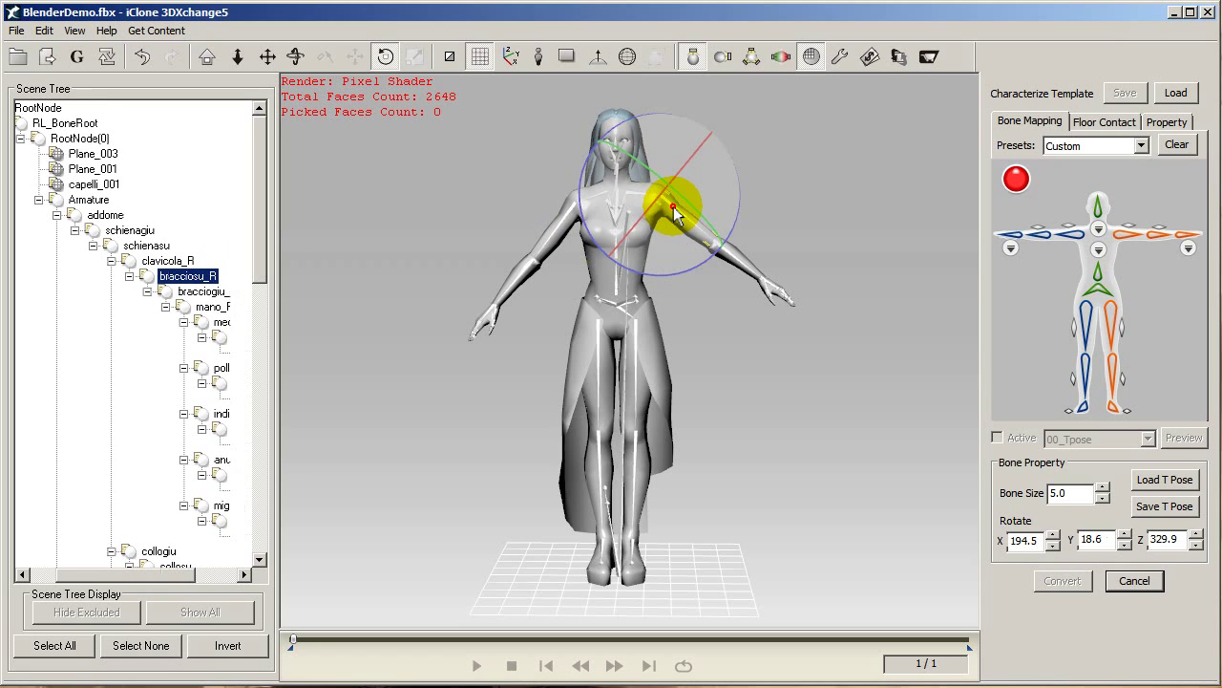
{"action": "left_click_drag", "start_coordinate": [702, 267], "coordinate": [743, 258]}
- Rotate clavicola_L and bracciosu_L to raise the opposite arm horizontally into a T-pose
{"action": "left_click", "coordinate": [597, 199]}
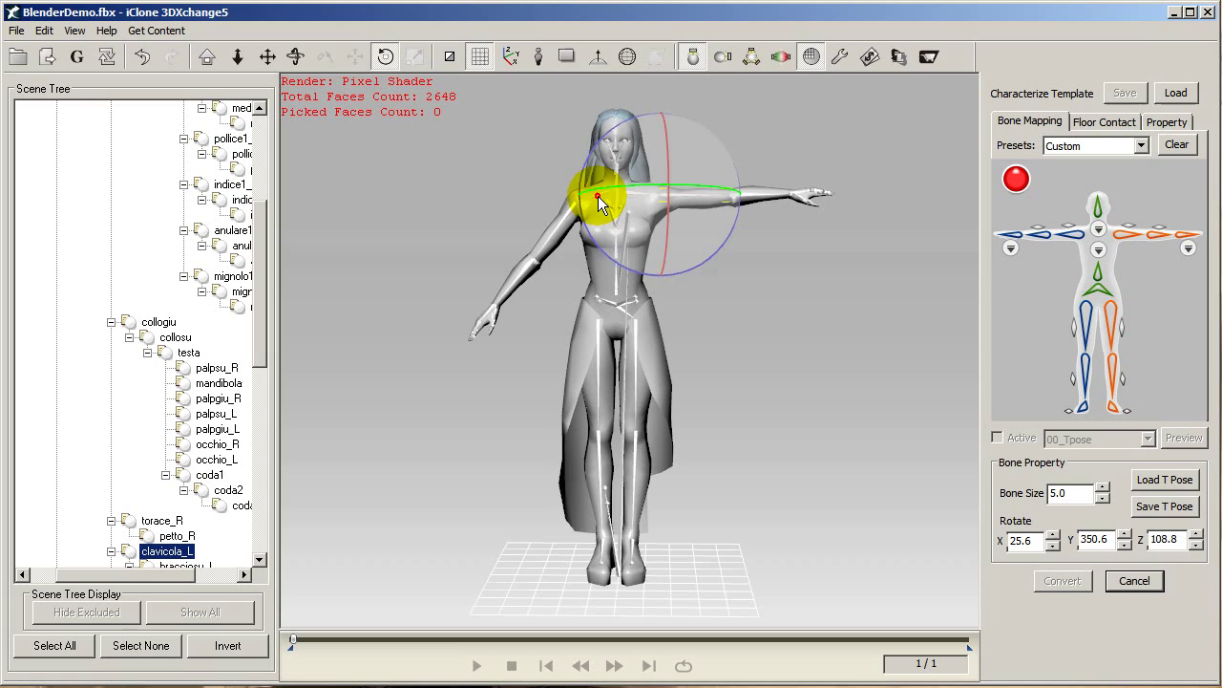
{"action": "left_click_drag", "start_coordinate": [582, 260], "coordinate": [521, 268]}
{"action": "left_click", "coordinate": [557, 212]}
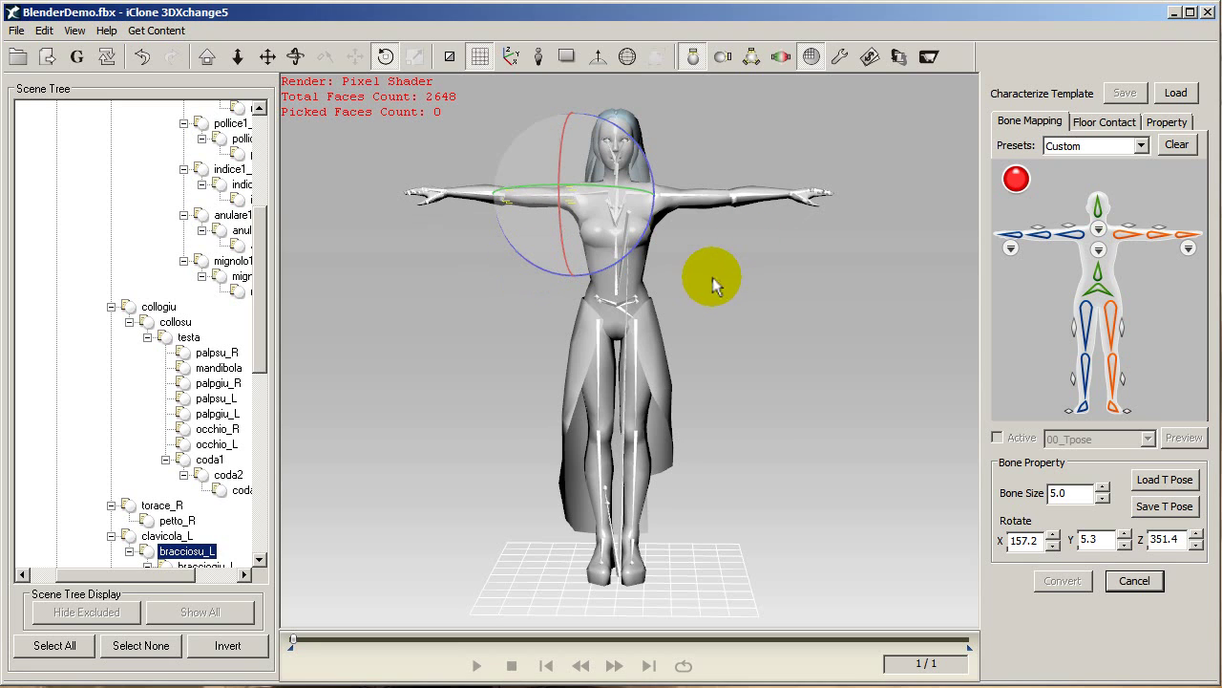
- Map the template's hip slot to the model's pelvis bone
{"action": "middle_click_drag", "start_coordinate": [713, 283], "coordinate": [757, 280]}
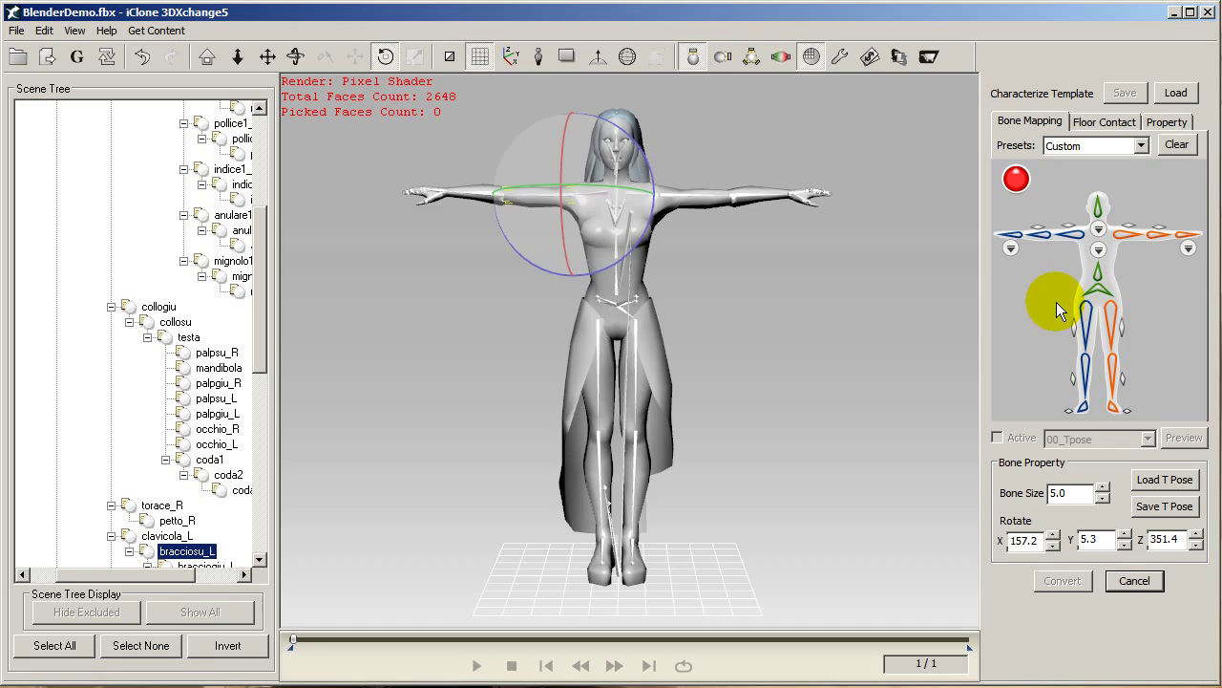
{"action": "middle_click_drag", "start_coordinate": [883, 325], "coordinate": [623, 326]}
{"action": "scroll", "coordinate": [746, 327], "scroll_direction": "up", "scroll_amount": 4}
{"action": "middle_click_drag", "start_coordinate": [764, 263], "coordinate": [769, 326]}
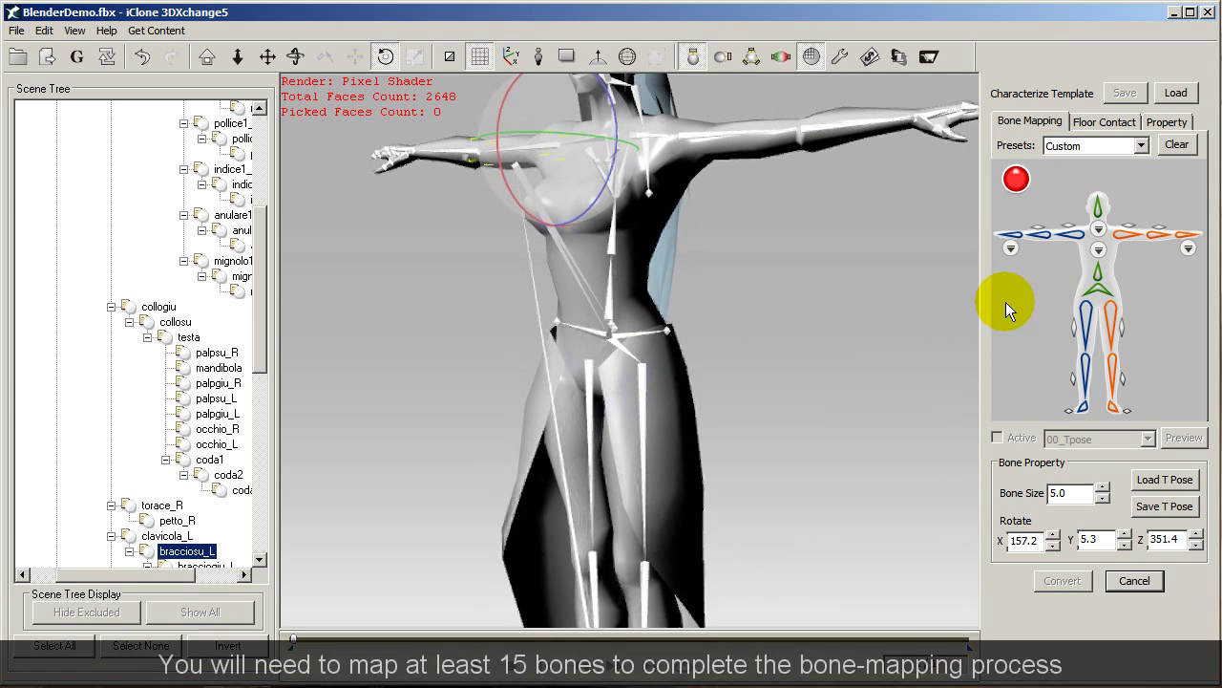
{"action": "left_click", "coordinate": [1098, 292]}
{"action": "left_click", "coordinate": [616, 339]}
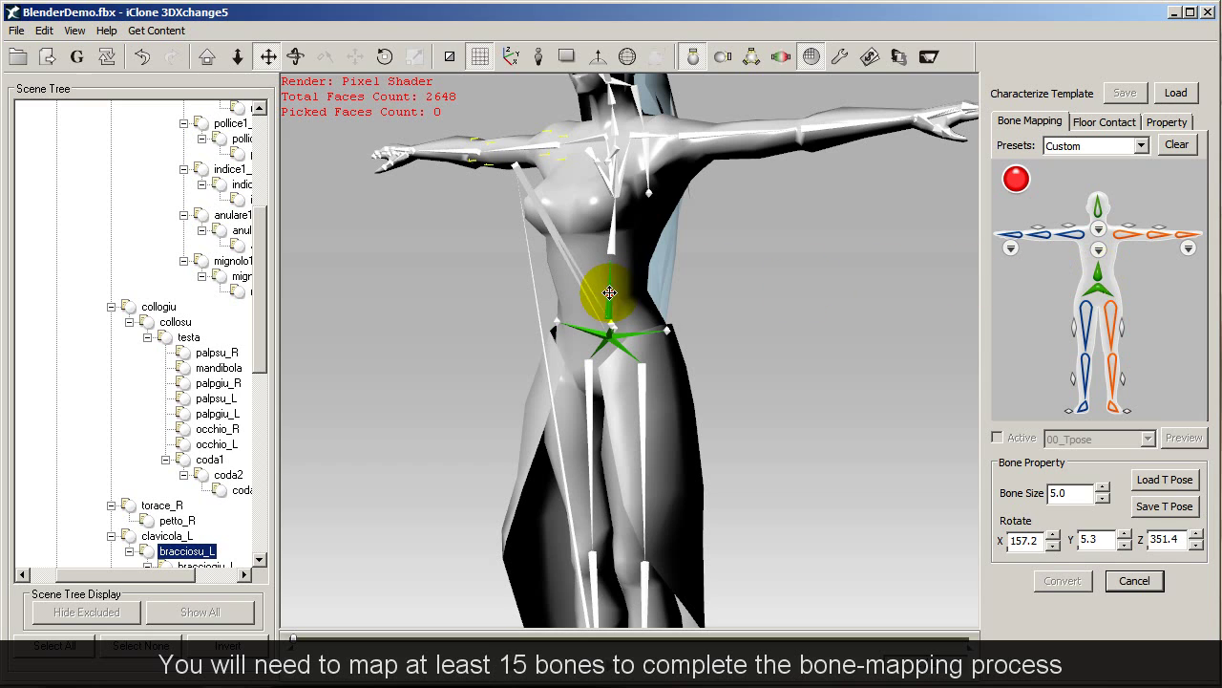
- Map the two lowest spine slots to the model's spine bones, going up from the abdomen to the chest
{"action": "middle_click_drag", "start_coordinate": [735, 275], "coordinate": [732, 349]}
{"action": "left_click", "coordinate": [1089, 283]}
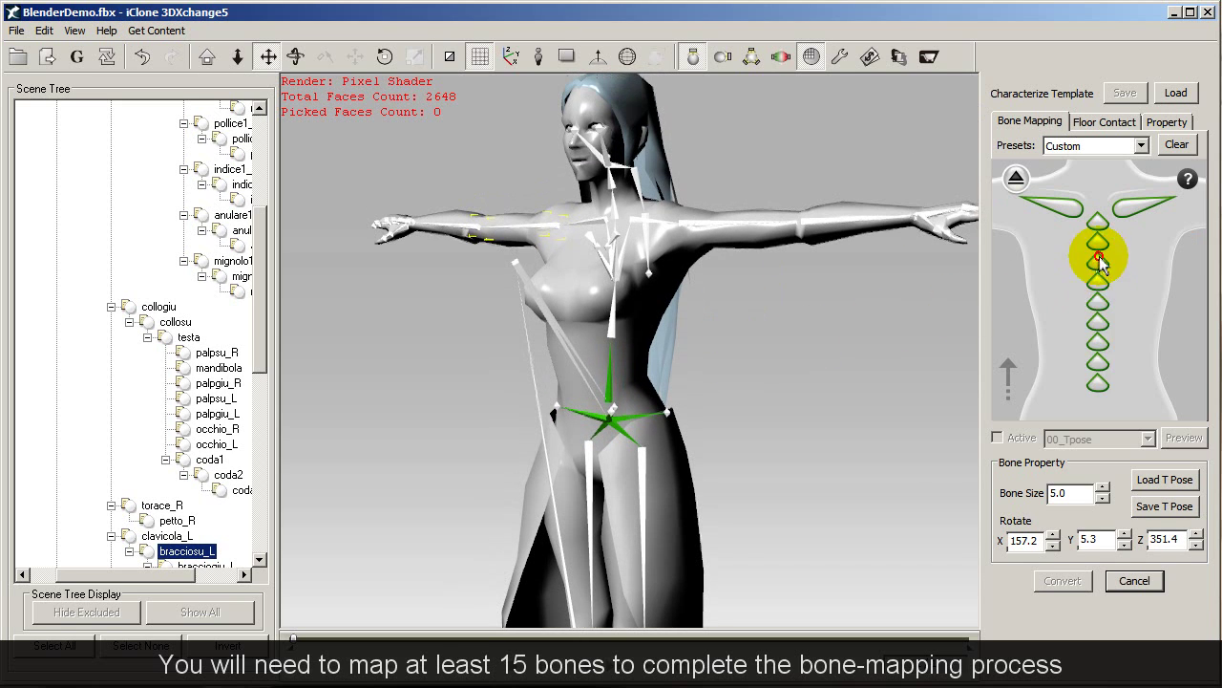
{"action": "left_click", "coordinate": [1098, 380]}
{"action": "left_click", "coordinate": [610, 329]}
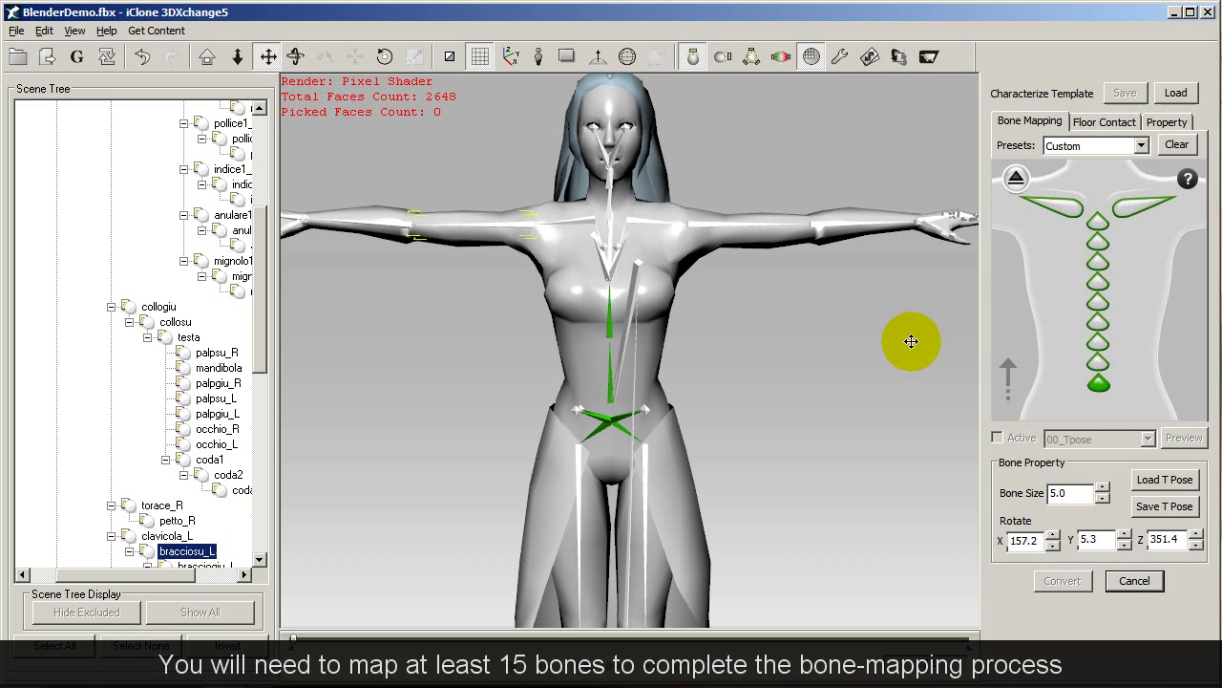
{"action": "left_click", "coordinate": [1099, 363]}
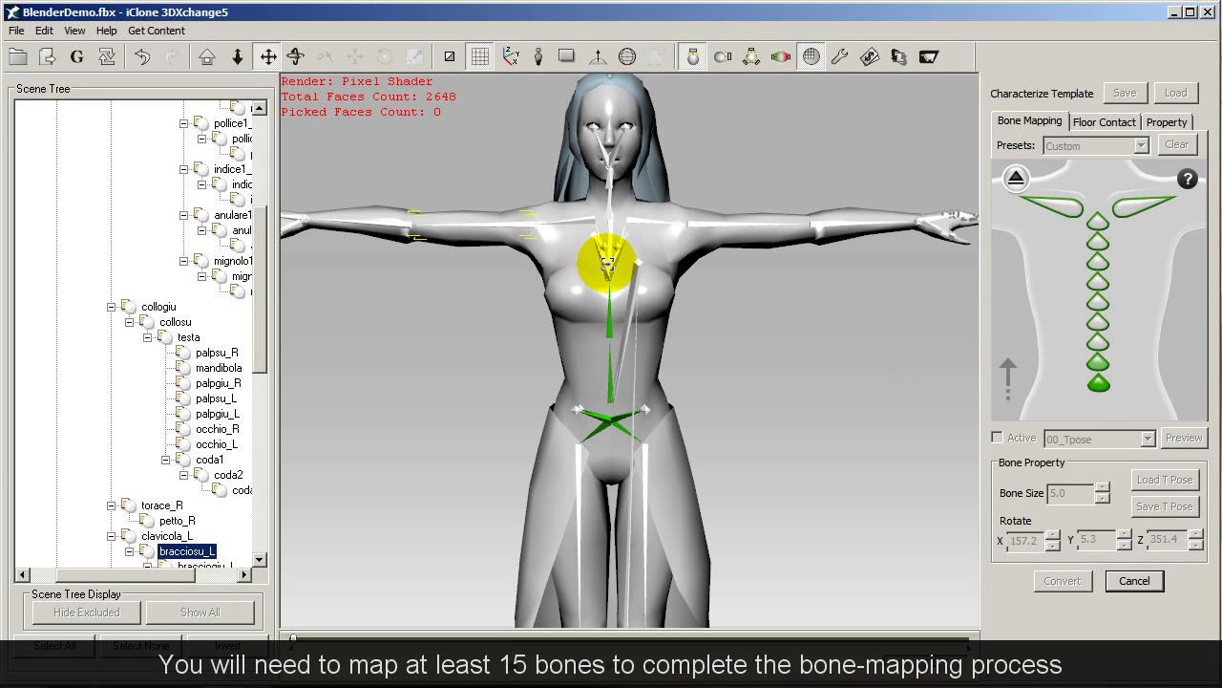
- Map both clavicle slots to the model's clavicle bones on the matching sides
{"action": "left_click", "coordinate": [1062, 205]}
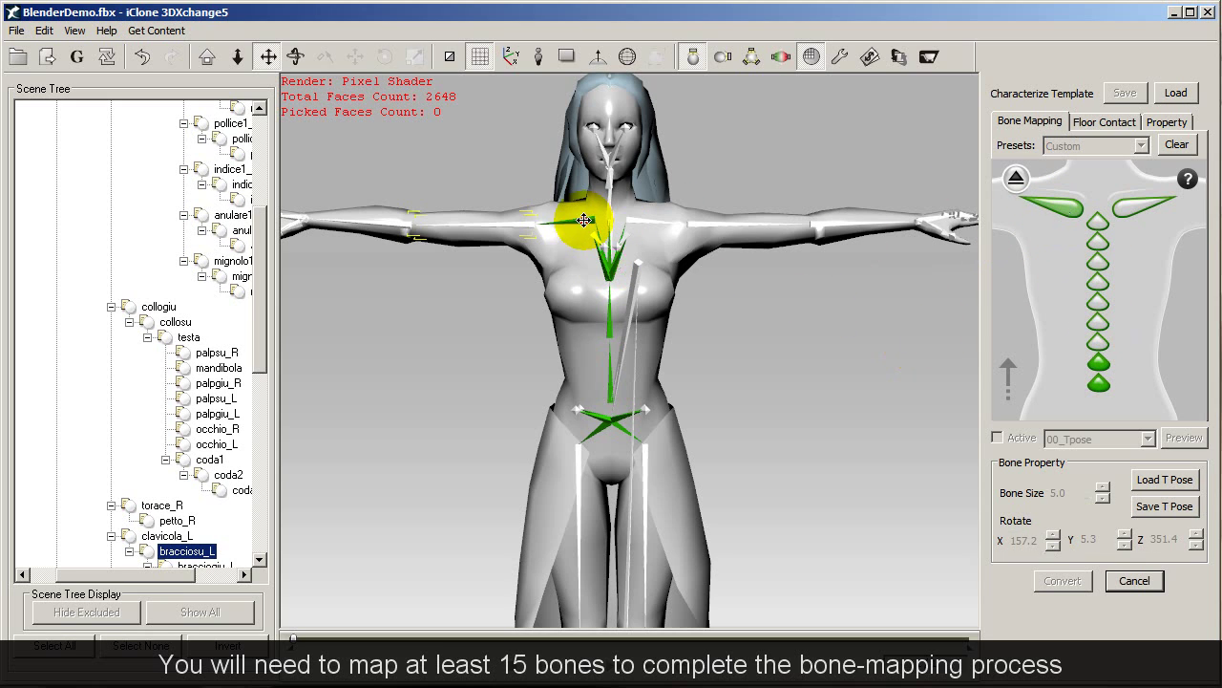
{"action": "left_click", "coordinate": [1129, 205]}
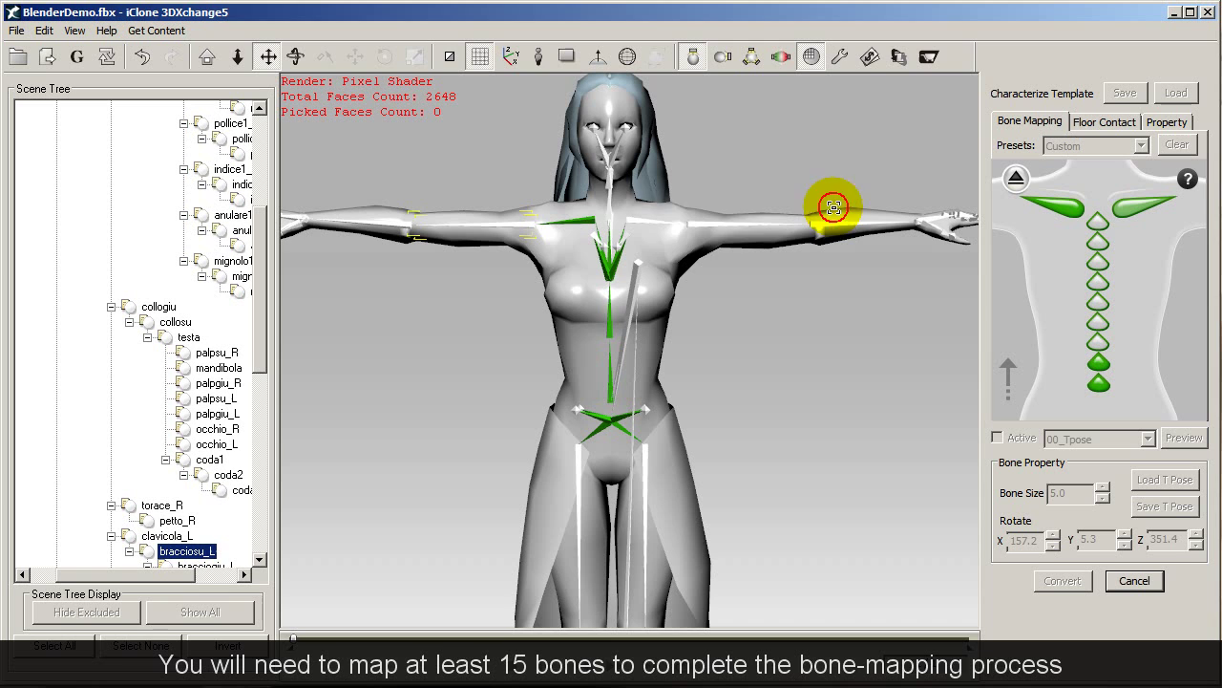
{"action": "left_click", "coordinate": [632, 218]}
- Map the two lowest neck slots to the model's lower and upper neck bones
{"action": "right_click_drag", "start_coordinate": [655, 262], "coordinate": [885, 272]}
{"action": "middle_click_drag", "start_coordinate": [816, 260], "coordinate": [830, 328]}
{"action": "scroll", "coordinate": [830, 328], "scroll_direction": "up", "scroll_amount": 4}
{"action": "right_click_drag", "start_coordinate": [753, 334], "coordinate": [824, 344]}
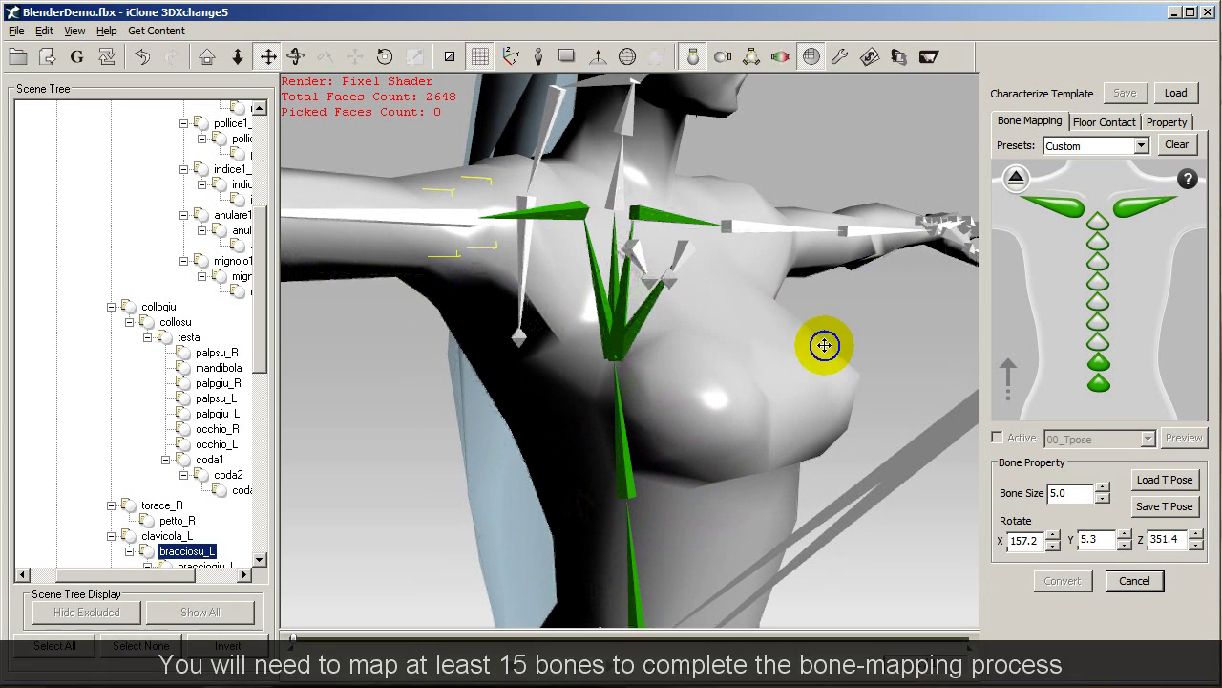
{"action": "left_click", "coordinate": [1016, 177]}
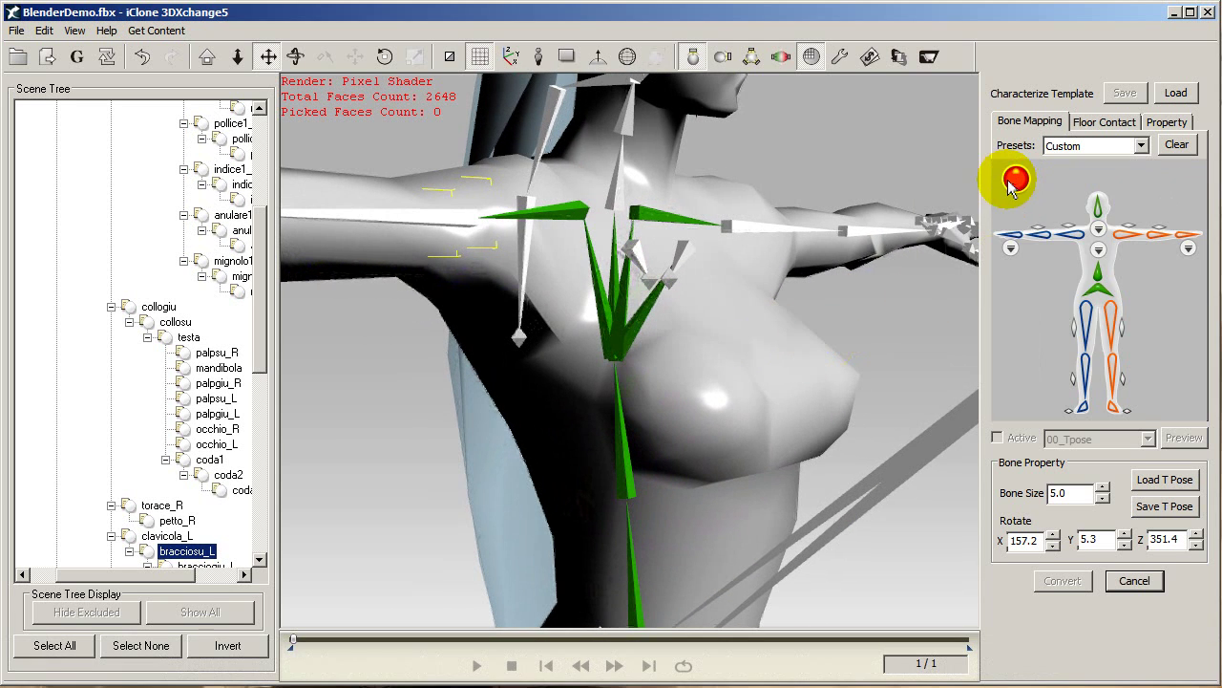
{"action": "left_click", "coordinate": [1103, 237]}
{"action": "left_click", "coordinate": [1099, 370]}
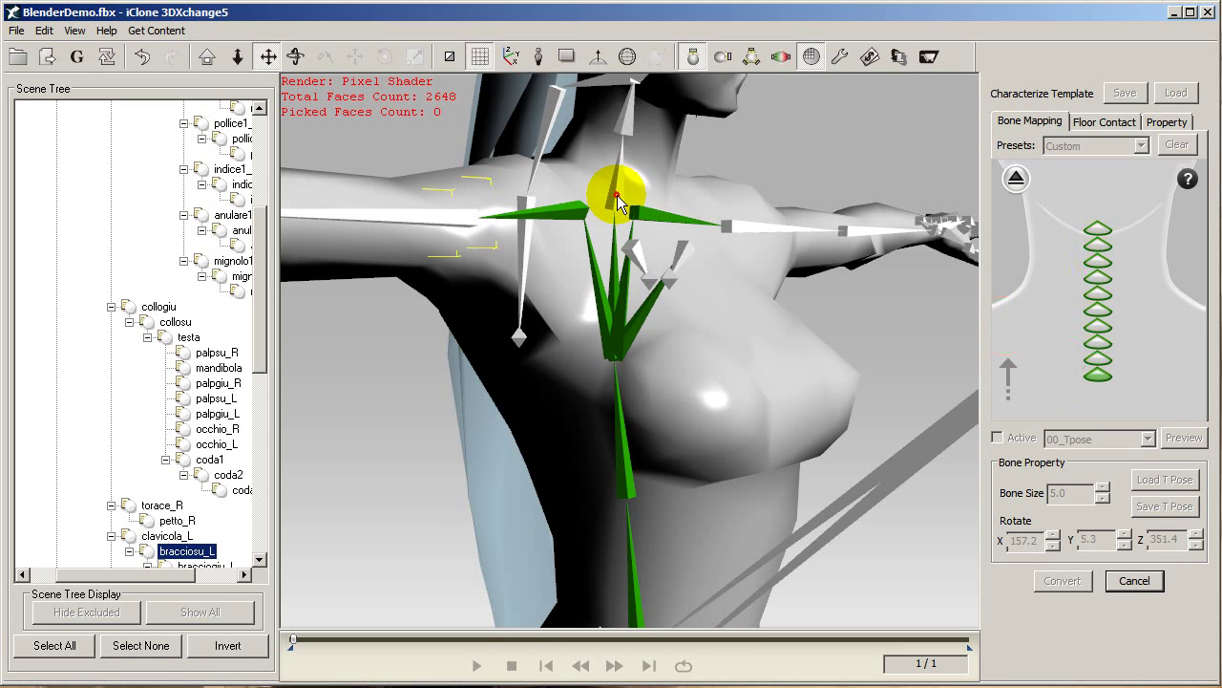
{"action": "left_click", "coordinate": [617, 196]}
{"action": "left_click", "coordinate": [1100, 355]}
{"action": "left_click", "coordinate": [632, 123]}
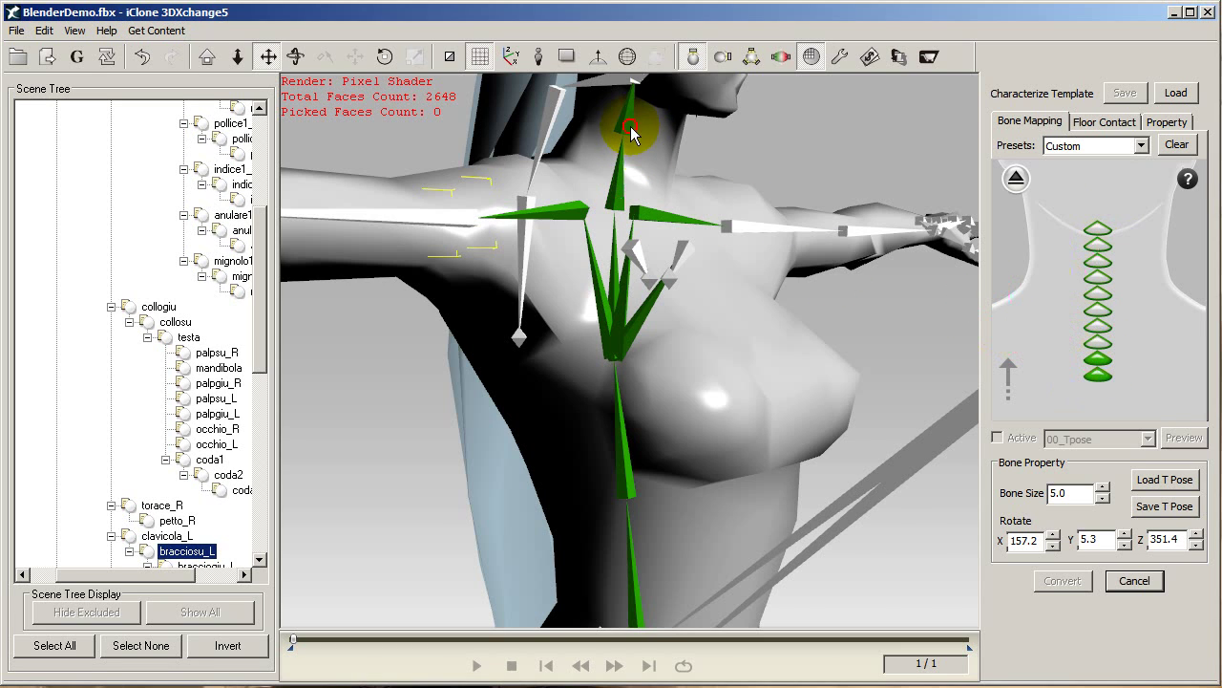
- Return to the full-body template and map its head slot to the head bone above the neck
{"action": "left_click_drag", "start_coordinate": [721, 180], "coordinate": [739, 299]}
{"action": "left_click", "coordinate": [1016, 180]}
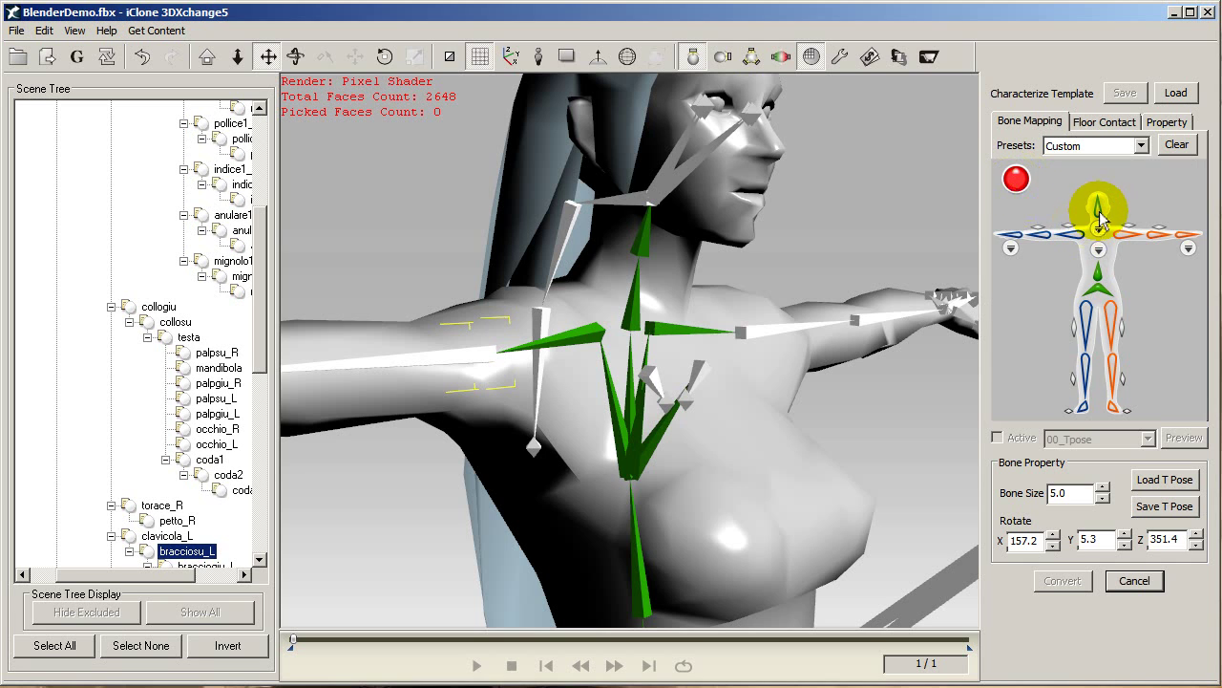
{"action": "left_click", "coordinate": [1100, 218]}
{"action": "left_click", "coordinate": [656, 194]}
{"action": "right_click_drag", "start_coordinate": [798, 243], "coordinate": [510, 248]}
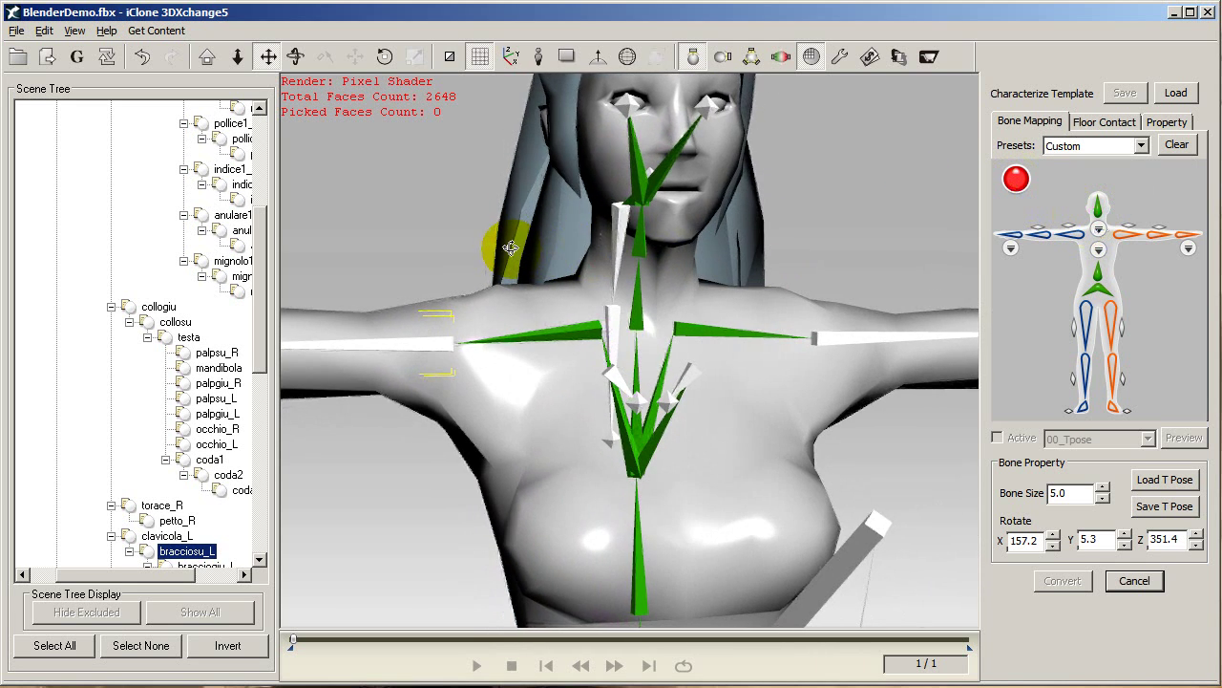
- Map the orange upper-arm and forearm slots to the model's upper-arm and forearm bones on the matching side
{"action": "scroll", "coordinate": [511, 250], "scroll_direction": "down", "scroll_amount": 4}
{"action": "right_click_drag", "start_coordinate": [775, 403], "coordinate": [713, 287]}
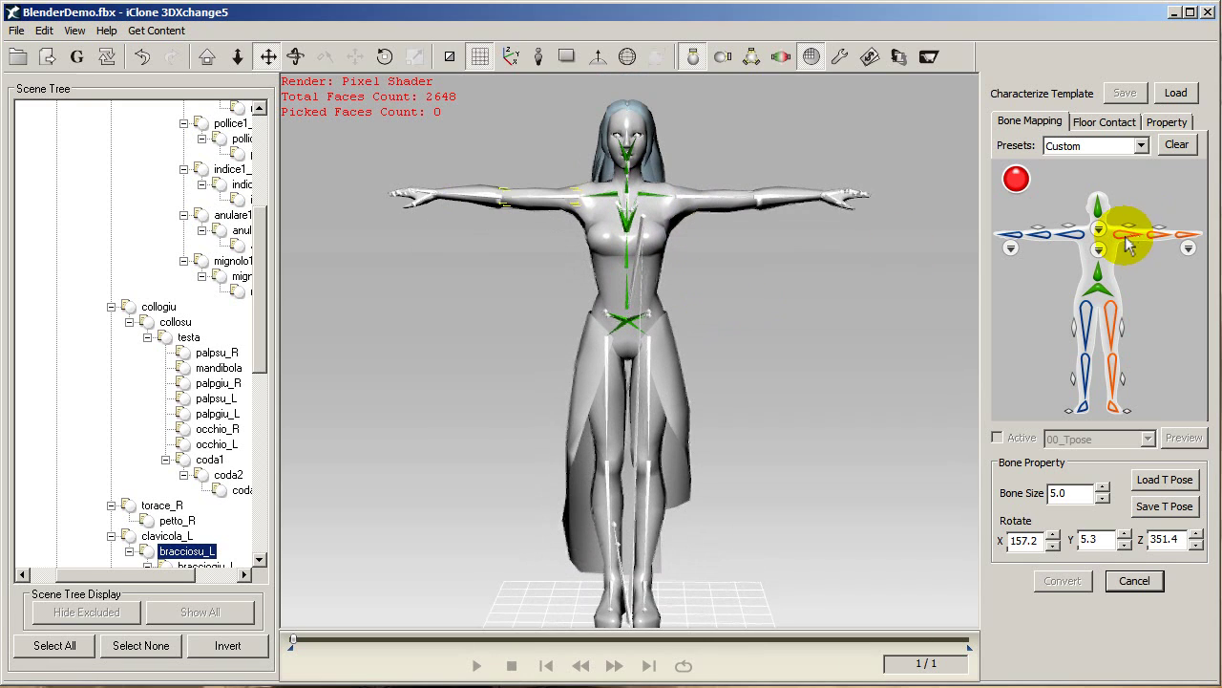
{"action": "left_click", "coordinate": [1123, 234]}
{"action": "left_click", "coordinate": [694, 197]}
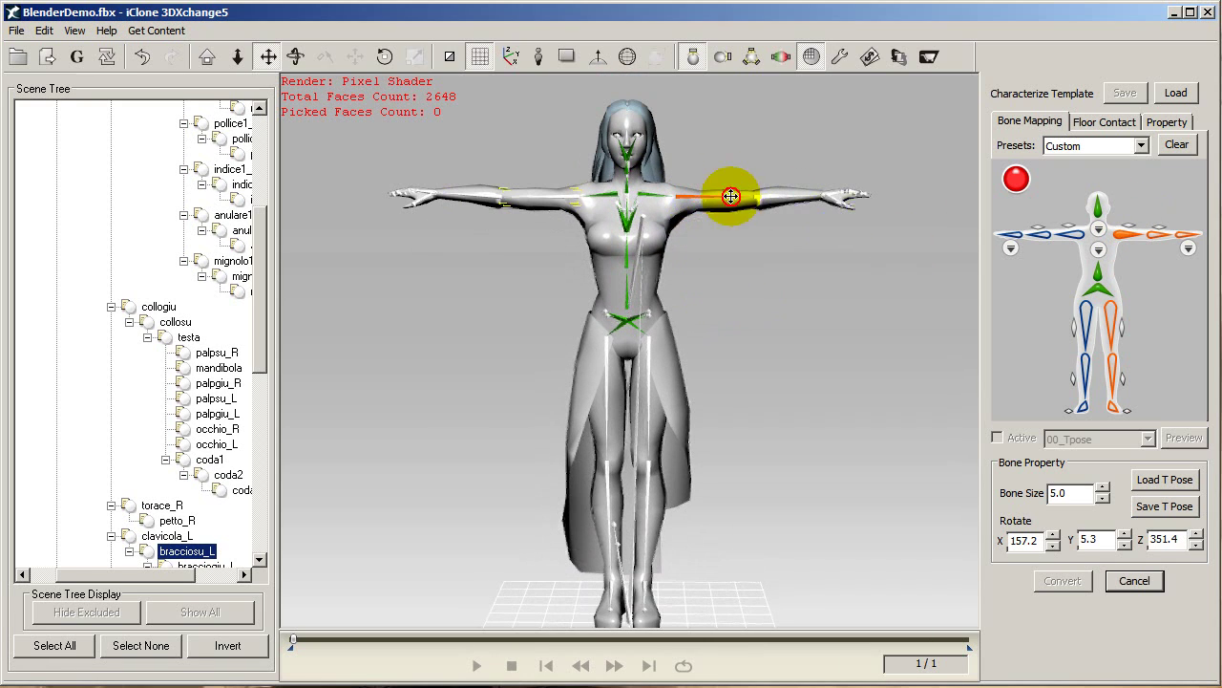
{"action": "left_click", "coordinate": [1152, 241]}
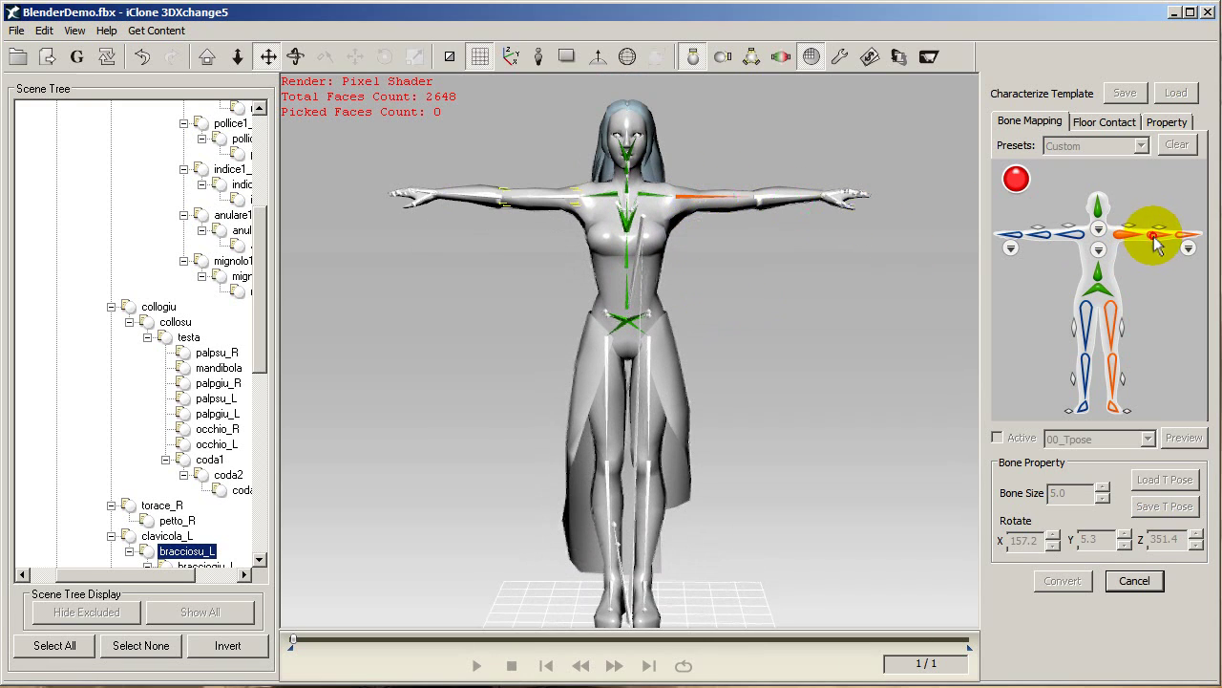
{"action": "left_click", "coordinate": [763, 199]}
- Map the orange hand slot to the model's hand bone at the end of the orange arm chain
{"action": "left_click", "coordinate": [1038, 229]}
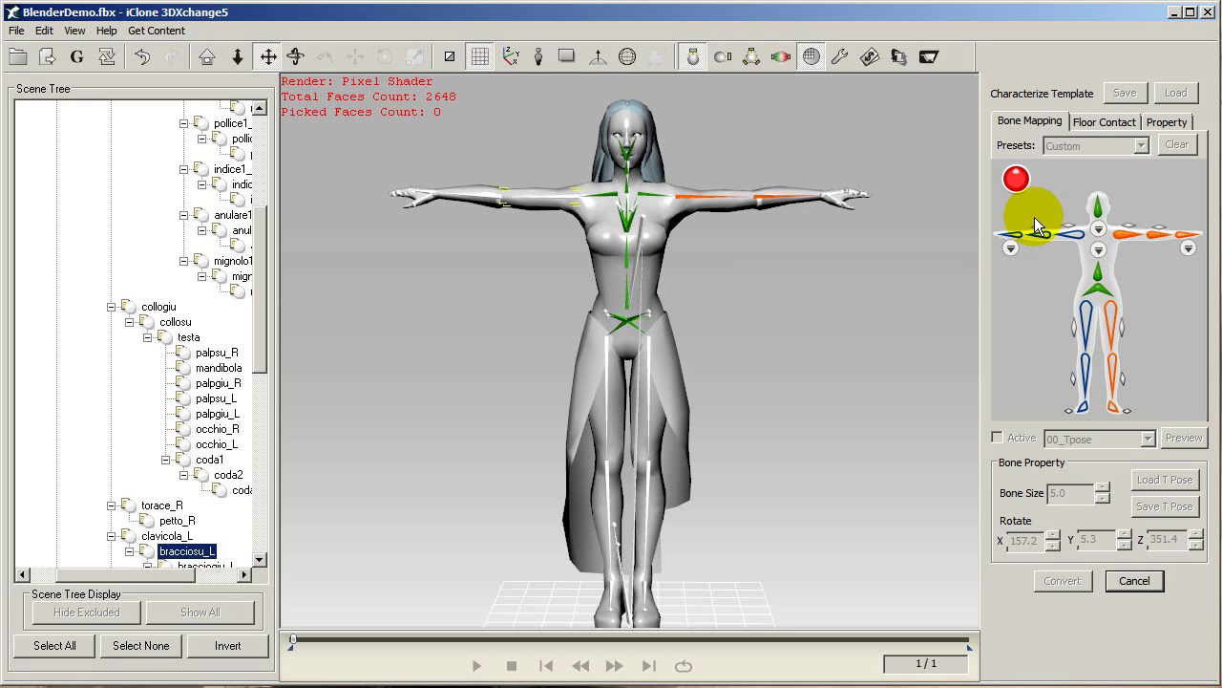
{"action": "left_click", "coordinate": [827, 194]}
{"action": "left_click_drag", "start_coordinate": [881, 238], "coordinate": [770, 410]}
{"action": "scroll", "coordinate": [770, 409], "scroll_direction": "up", "scroll_amount": 3}
{"action": "left_click", "coordinate": [1128, 249]}
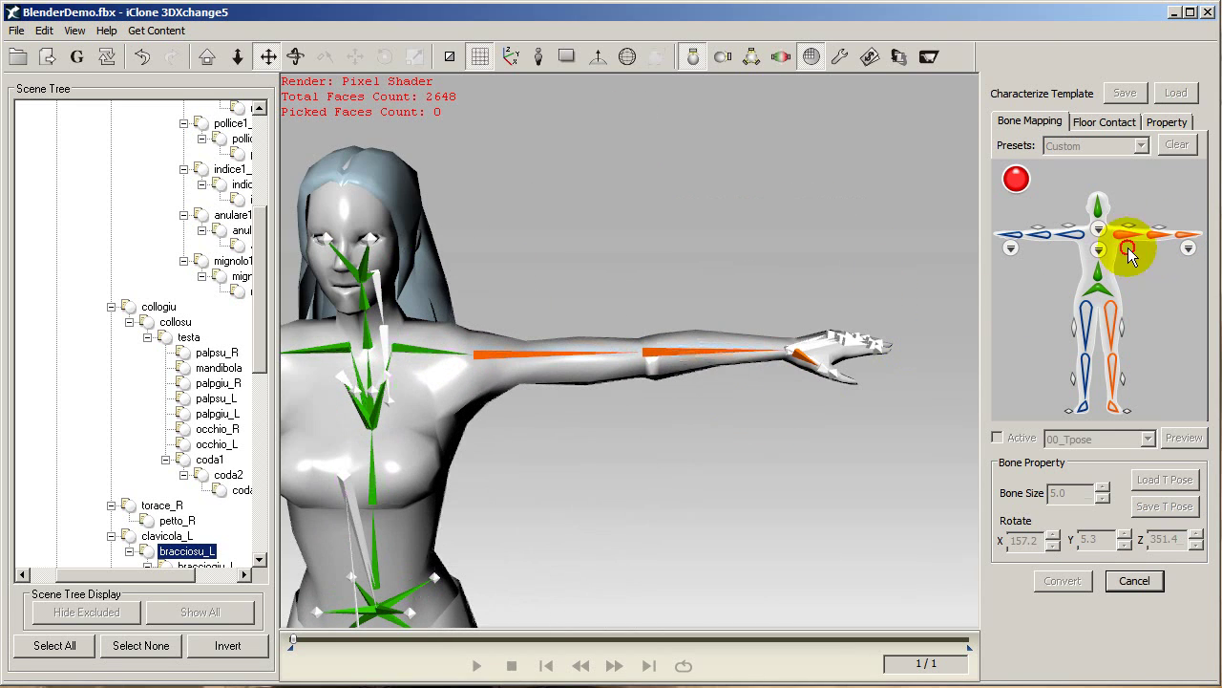
{"action": "left_click", "coordinate": [802, 343]}
- Map the blue upper-arm, forearm and hand slots to the model's opposite arm, going from the shoulder to the wrist
{"action": "left_click_drag", "start_coordinate": [585, 355], "coordinate": [1014, 271]}
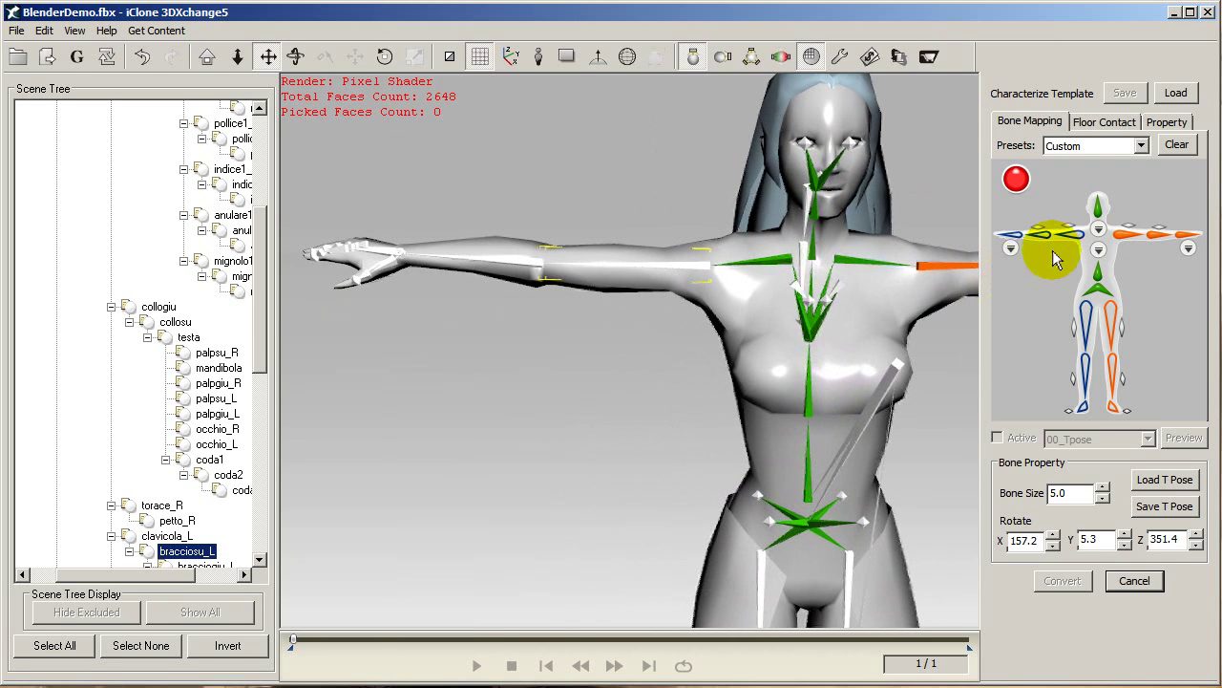
{"action": "left_click", "coordinate": [1075, 236]}
{"action": "left_click", "coordinate": [676, 270]}
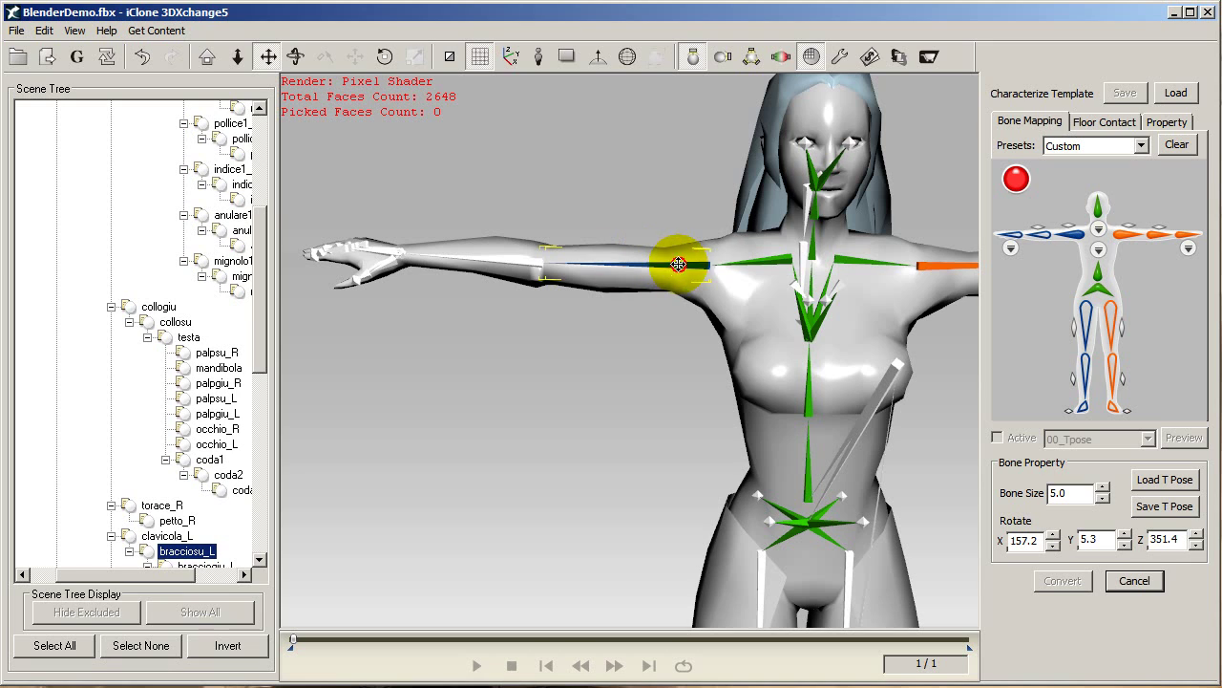
{"action": "left_click", "coordinate": [1012, 243]}
{"action": "left_click", "coordinate": [531, 268]}
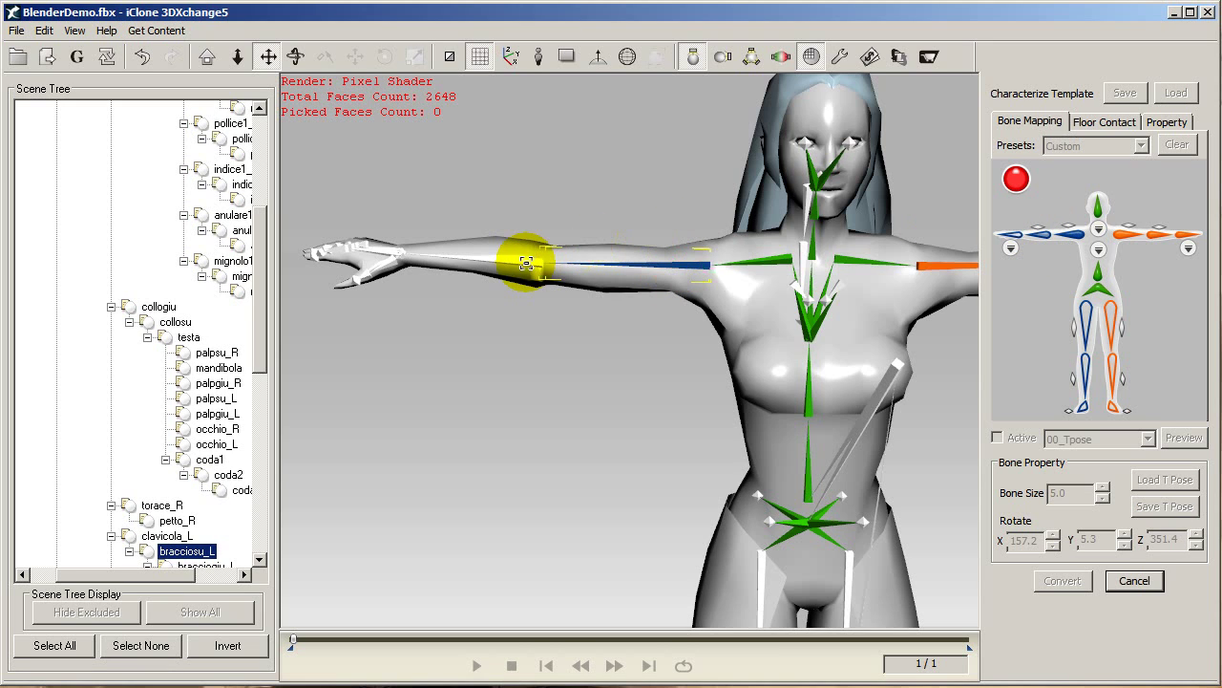
{"action": "left_click", "coordinate": [1015, 242]}
{"action": "left_click", "coordinate": [1018, 239]}
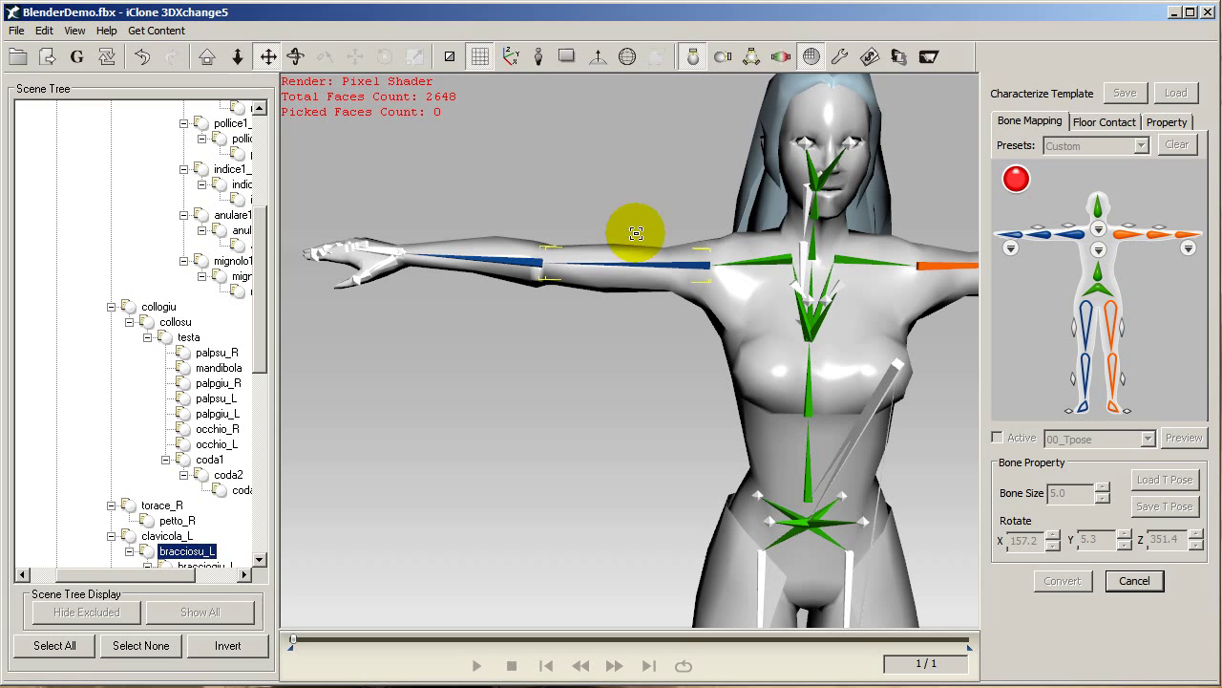
{"action": "left_click", "coordinate": [385, 248]}
- Map the orange and blue thigh slots to the model's thigh bones on the matching sides
{"action": "right_click_drag", "start_coordinate": [386, 247], "coordinate": [600, 165]}
{"action": "left_click_drag", "start_coordinate": [751, 428], "coordinate": [612, 185]}
{"action": "left_click_drag", "start_coordinate": [666, 303], "coordinate": [628, 207]}
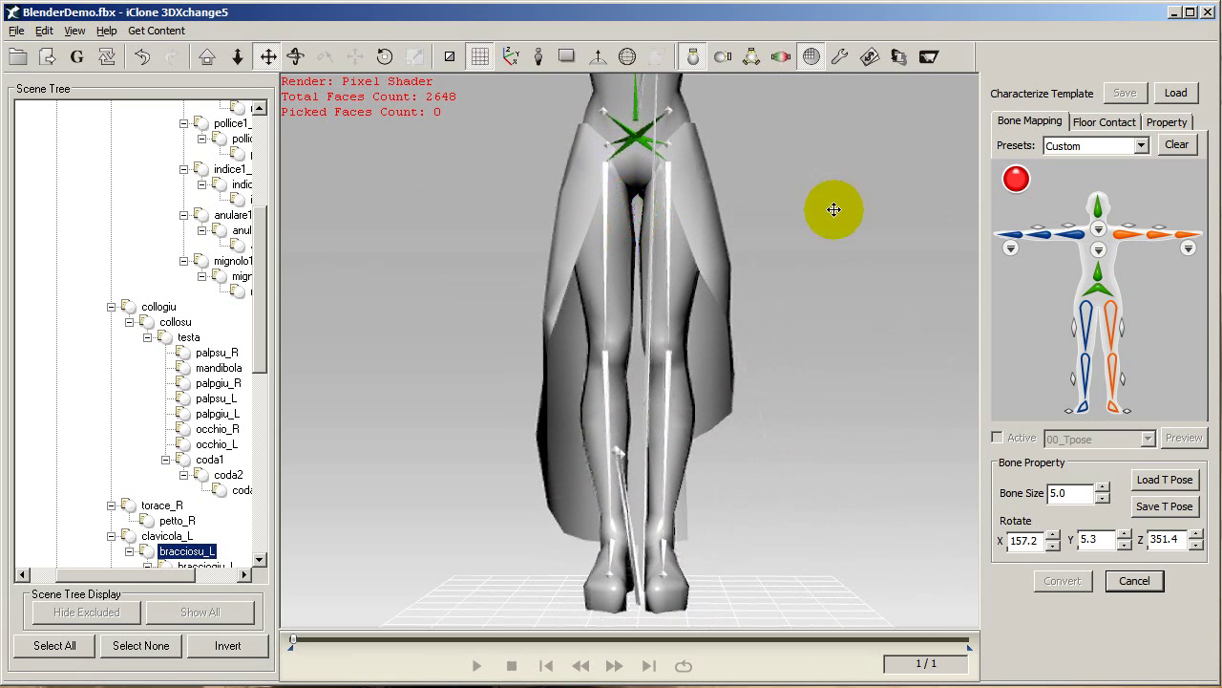
{"action": "left_click", "coordinate": [1111, 311]}
{"action": "left_click", "coordinate": [668, 201]}
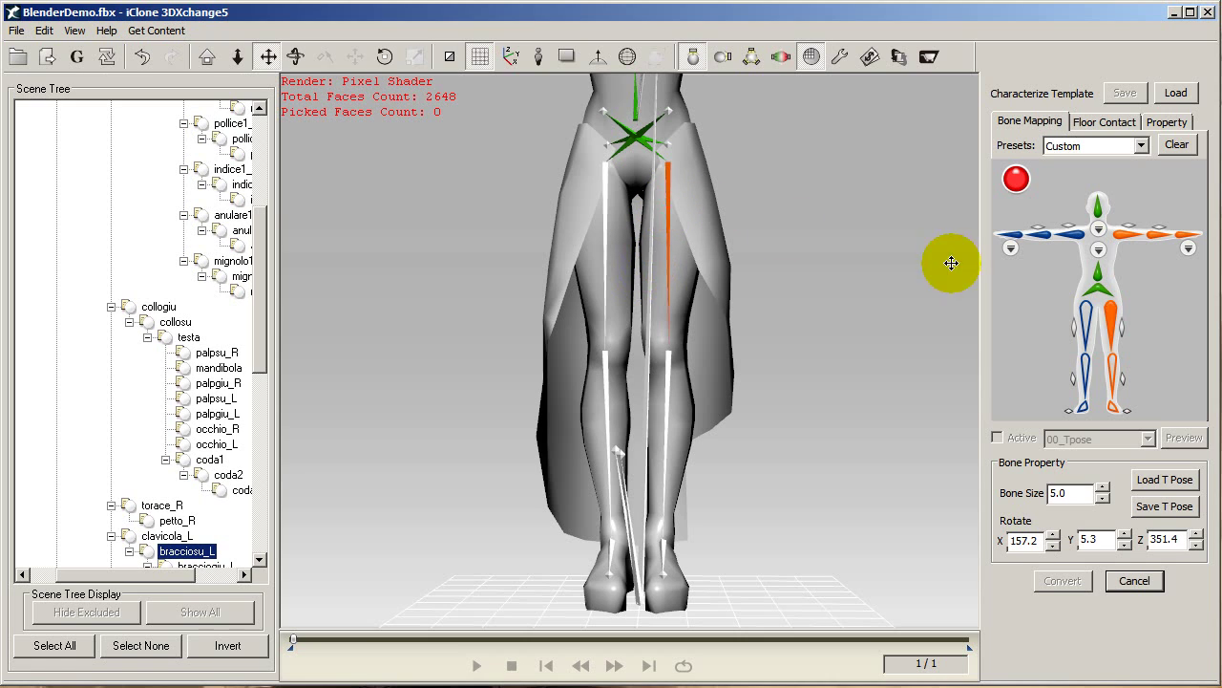
{"action": "left_click", "coordinate": [1086, 312]}
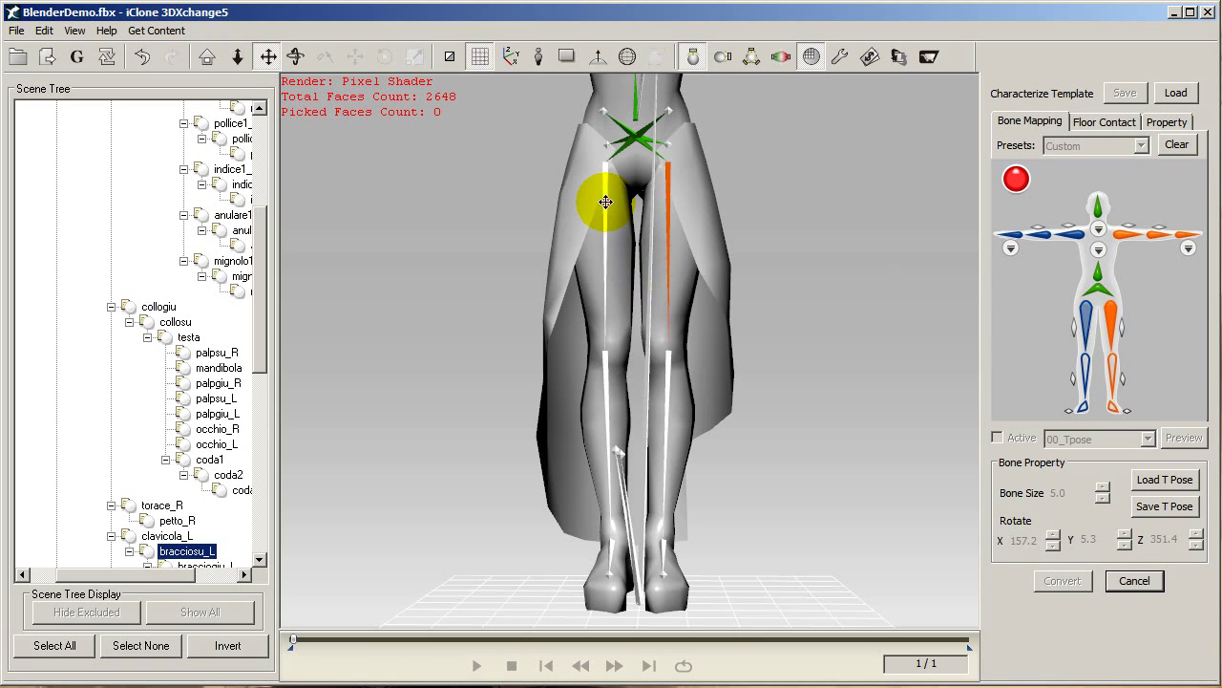
{"action": "left_click", "coordinate": [605, 201]}
- Map the blue and orange shin slots to the model's lower-leg bones below the knees
{"action": "left_click", "coordinate": [1086, 366]}
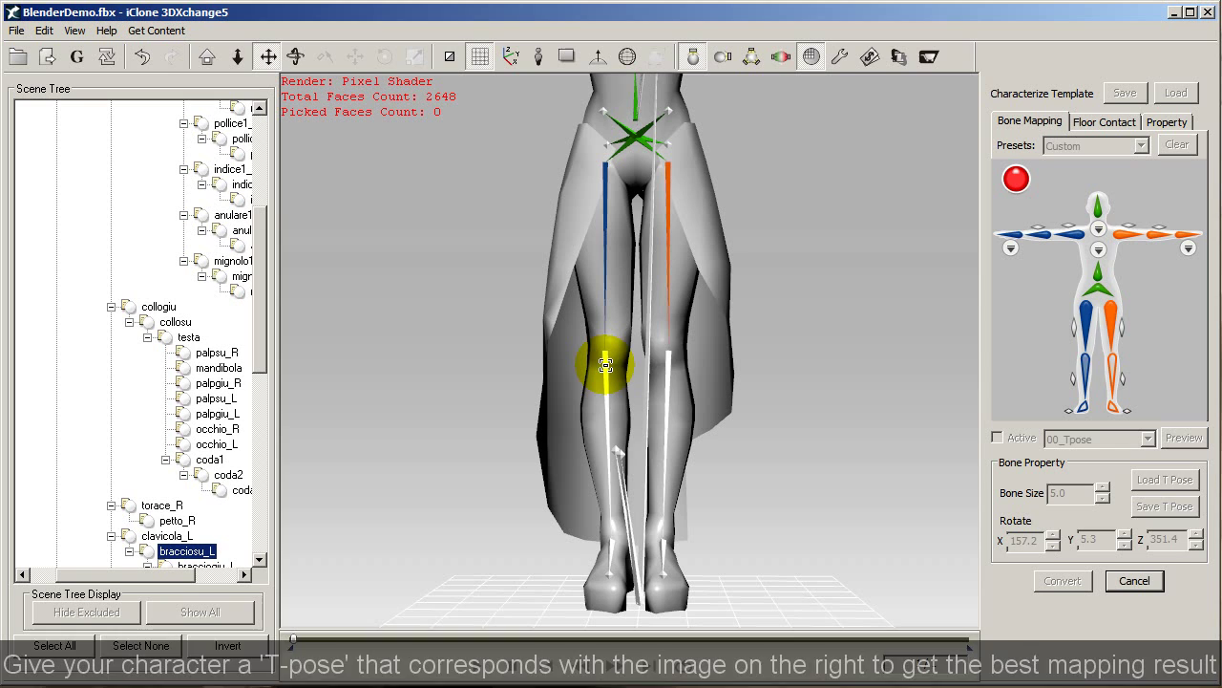
{"action": "left_click", "coordinate": [606, 365]}
{"action": "left_click", "coordinate": [1109, 365]}
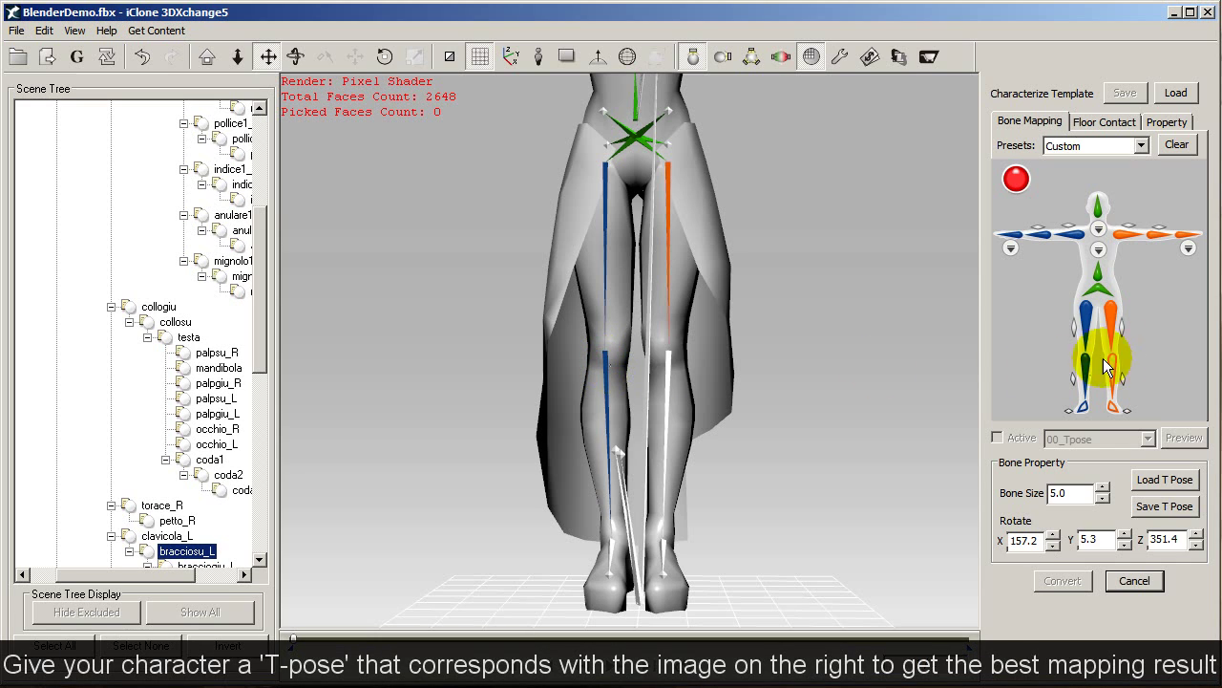
{"action": "left_click", "coordinate": [667, 371]}
- Map the orange and blue foot slots to the model's foot bones at the ankles
{"action": "right_click_drag", "start_coordinate": [771, 371], "coordinate": [611, 472]}
{"action": "left_click_drag", "start_coordinate": [611, 472], "coordinate": [626, 389]}
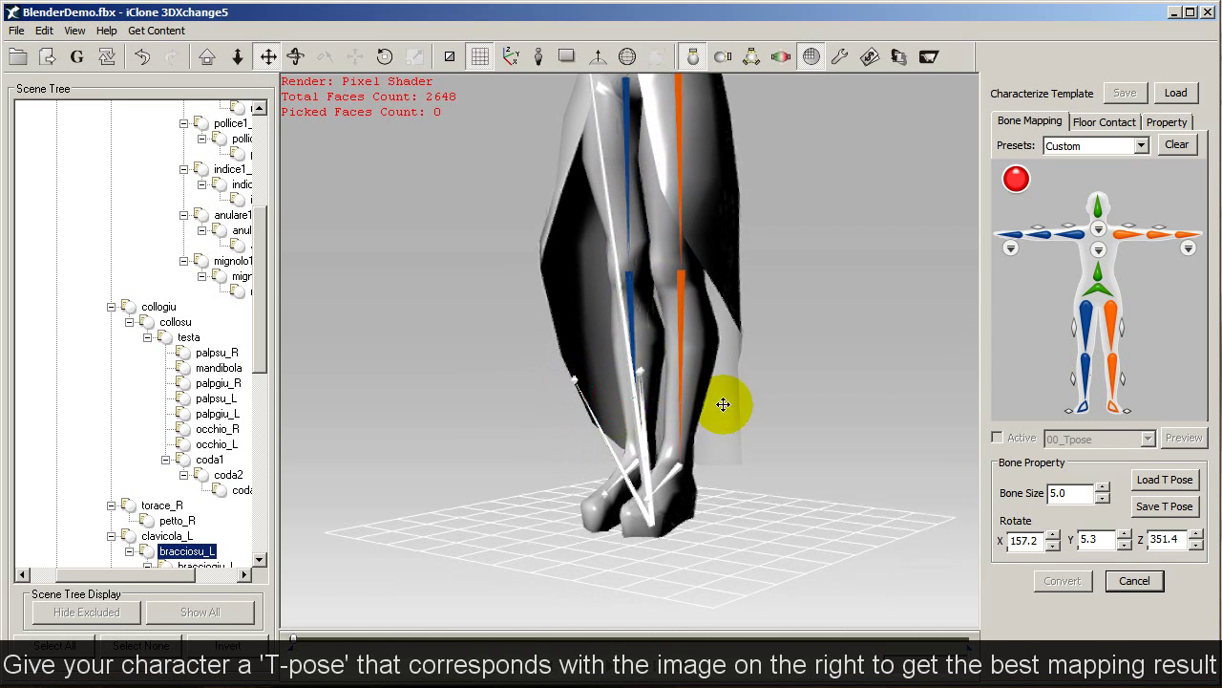
{"action": "left_click", "coordinate": [659, 470]}
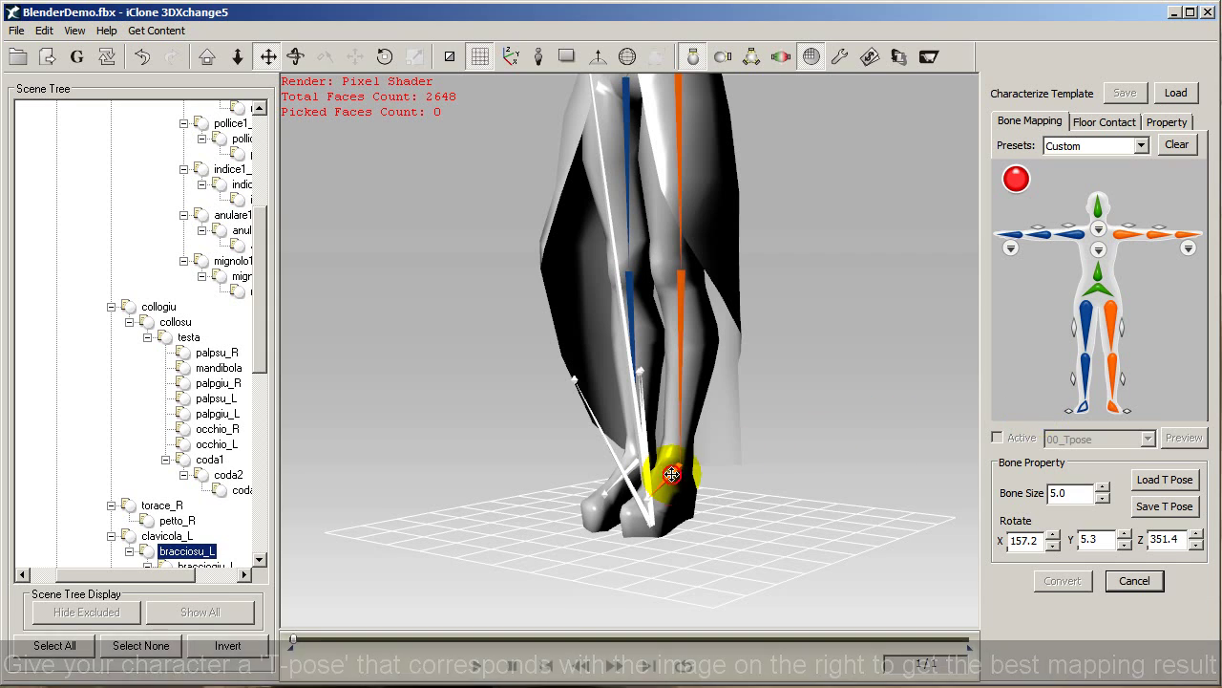
{"action": "left_click", "coordinate": [1080, 406]}
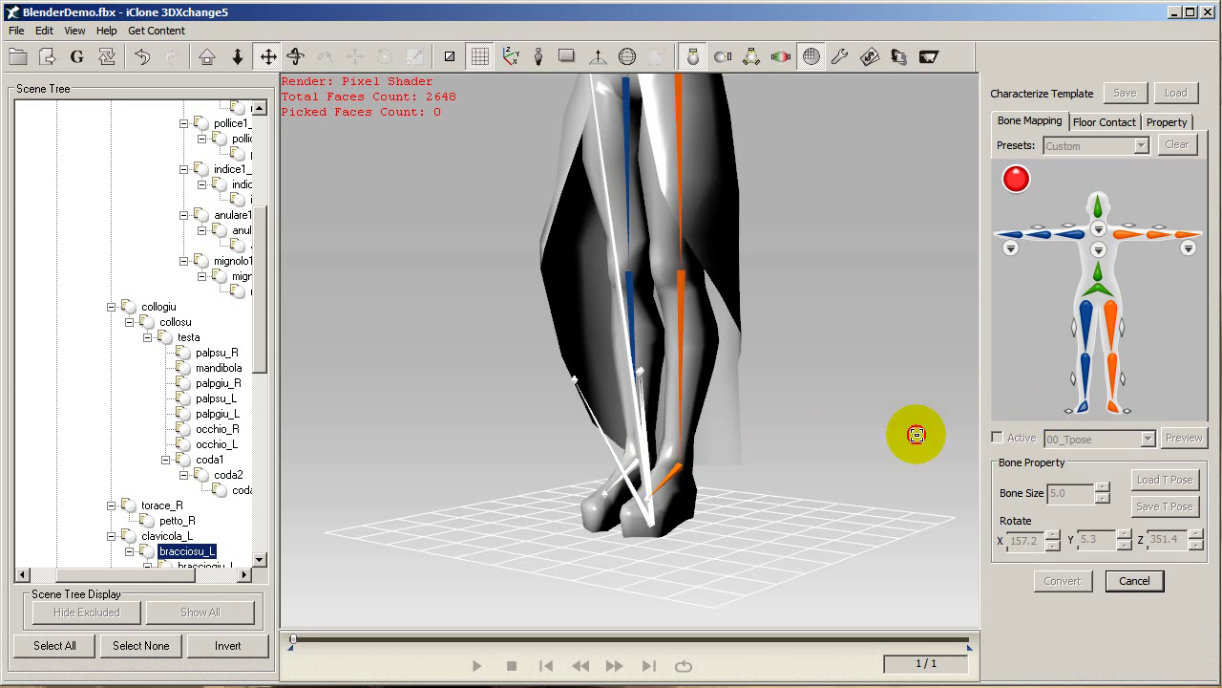
{"action": "left_click", "coordinate": [633, 475]}
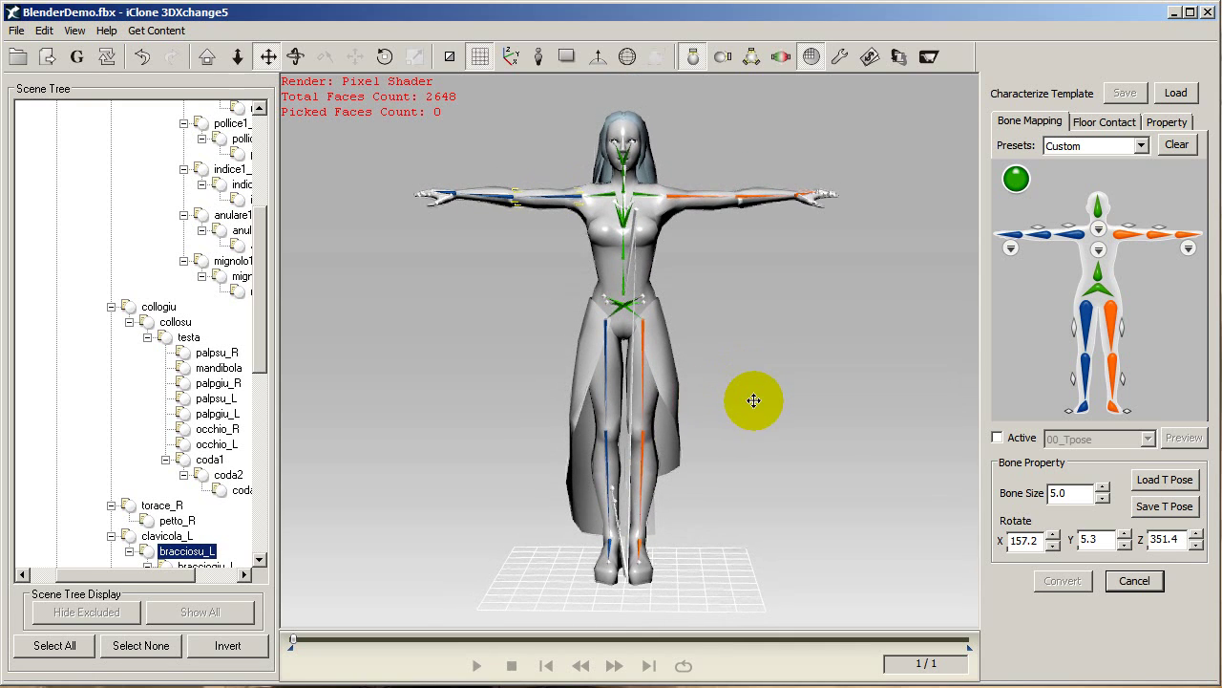
- Activate the bone mapping with the 00_Tpose motion and compare the pose with and without it from the side
{"action": "left_click", "coordinate": [997, 438]}
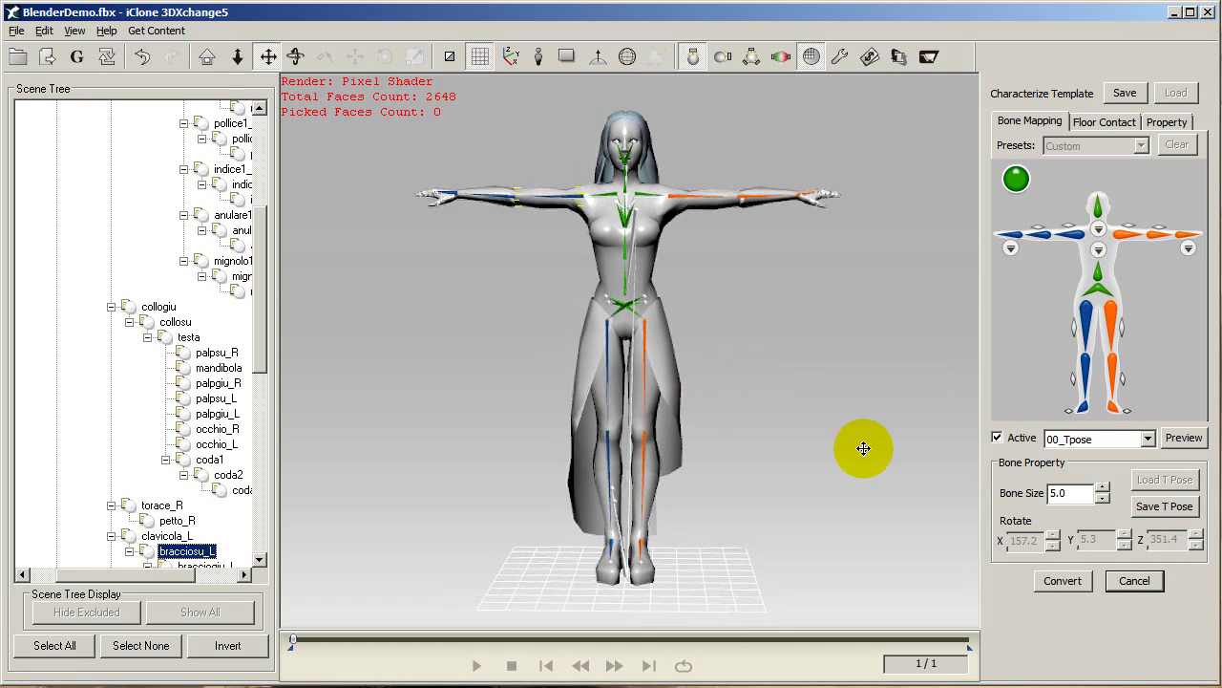
{"action": "right_click_drag", "start_coordinate": [863, 448], "coordinate": [568, 469]}
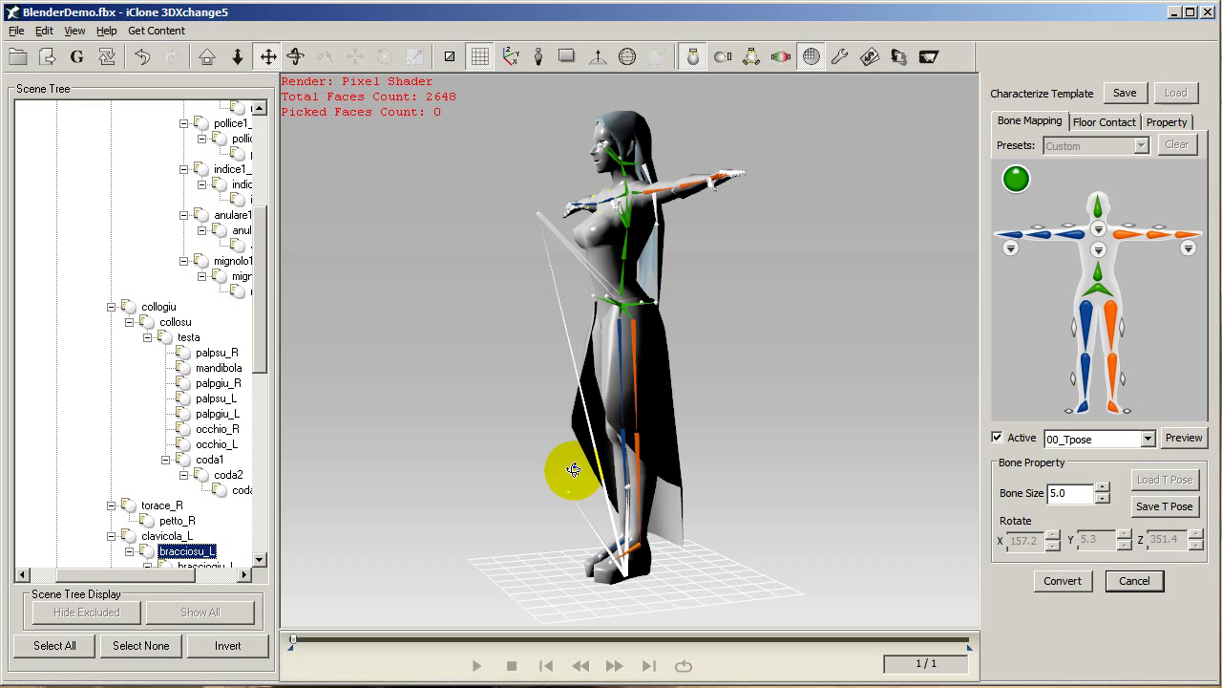
{"action": "left_click", "coordinate": [1010, 443]}
{"action": "left_click", "coordinate": [1010, 443]}
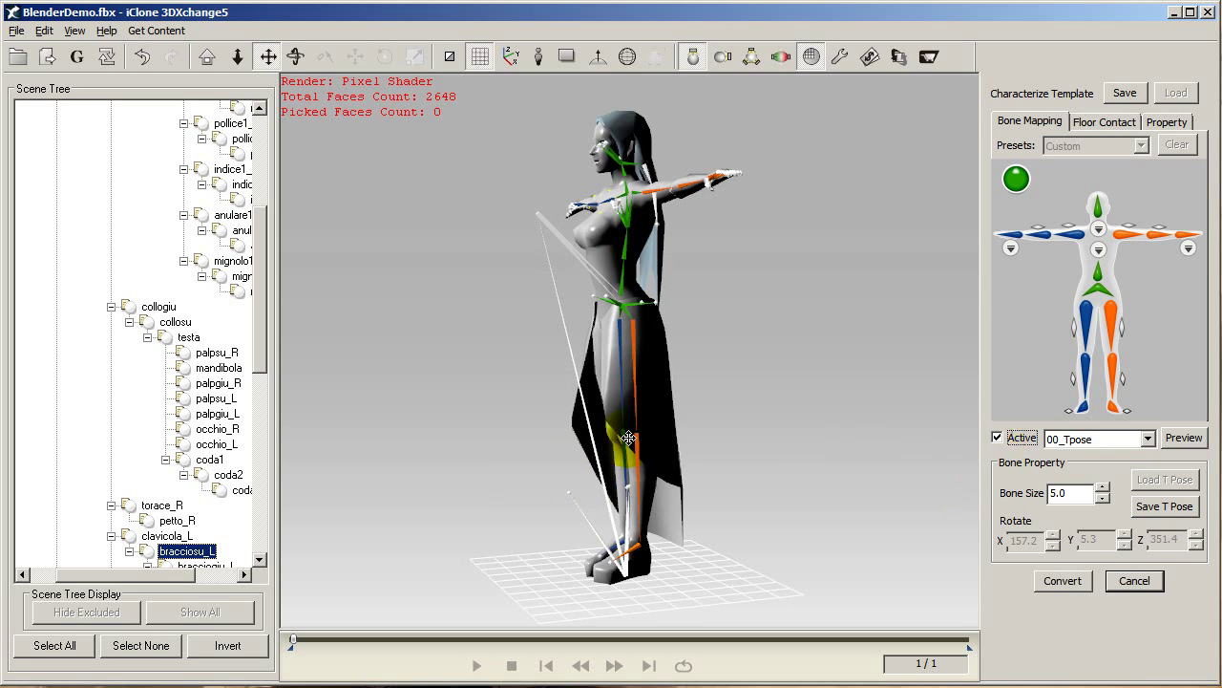
- Preview the Basic Walk motion on the mapped character, watch it from another angle, and stop the playback
{"action": "left_click", "coordinate": [1132, 441]}
{"action": "left_click", "coordinate": [1132, 509]}
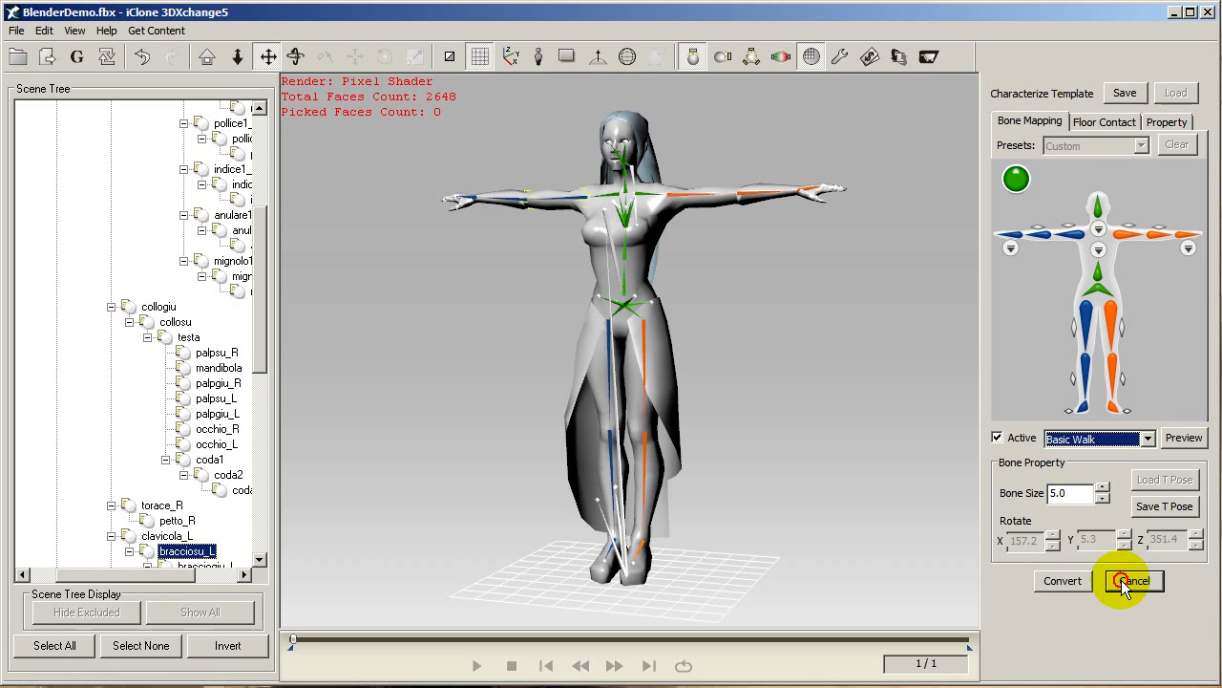
{"action": "left_click", "coordinate": [1184, 437]}
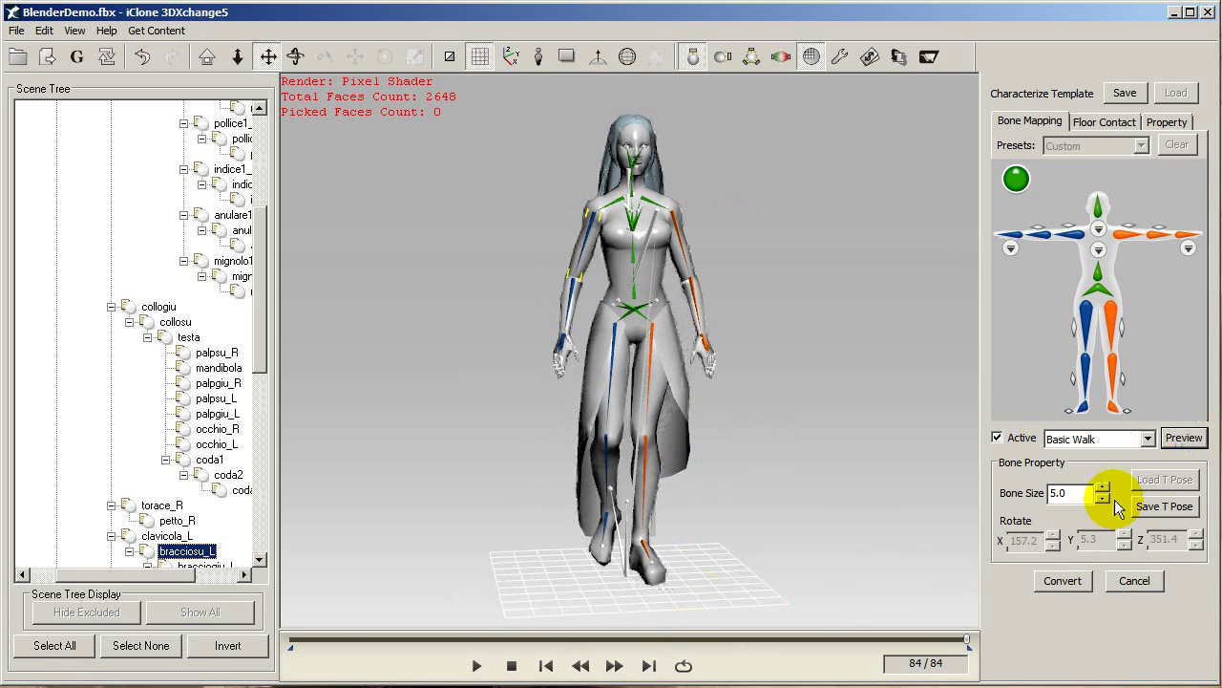
{"action": "left_click", "coordinate": [1176, 441]}
{"action": "right_click_drag", "start_coordinate": [461, 415], "coordinate": [834, 450]}
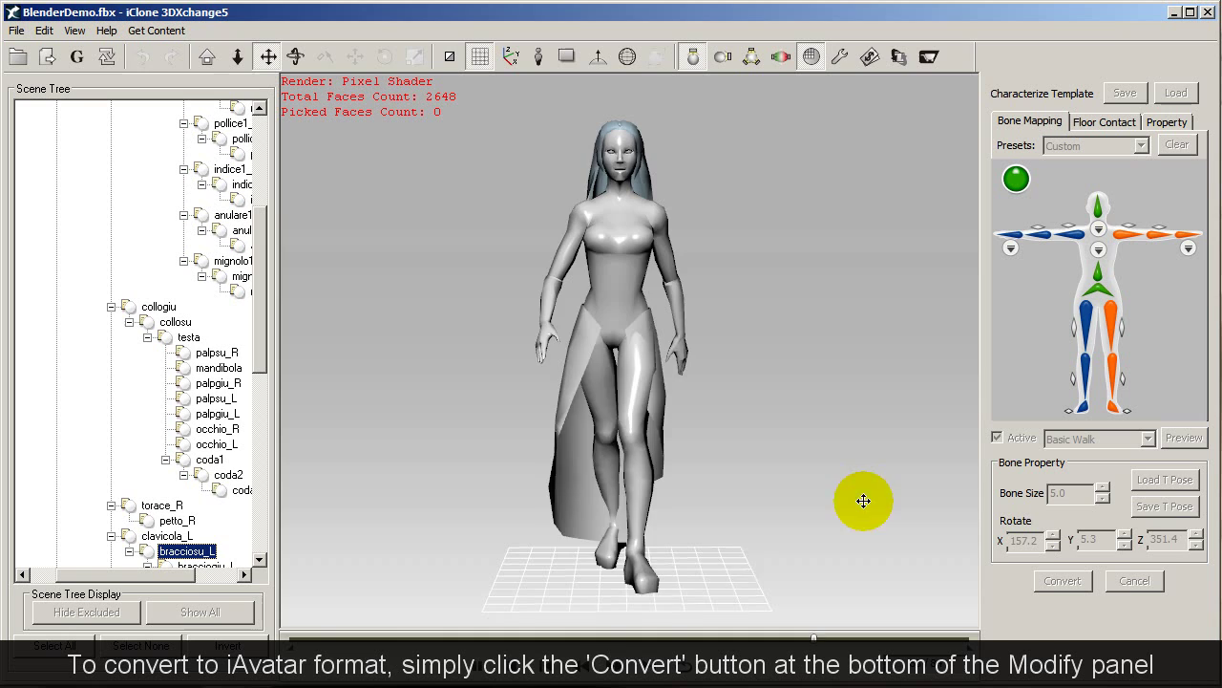
{"action": "left_click", "coordinate": [512, 663]}
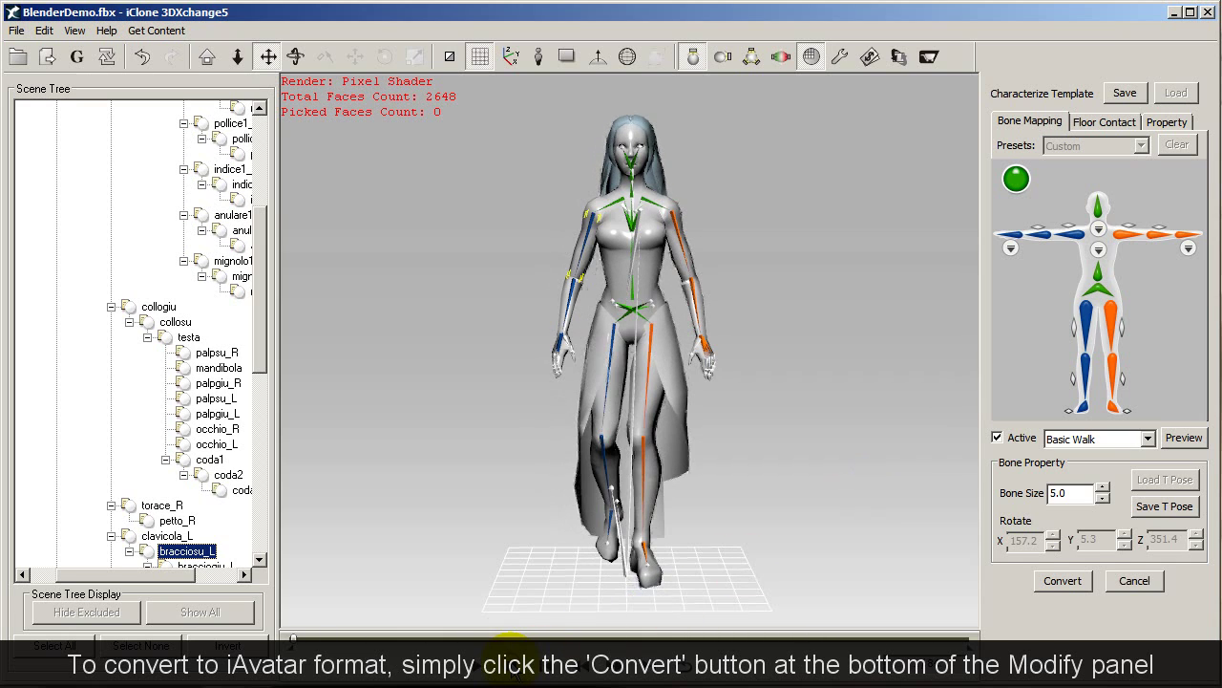
- Convert the mapped model to a non-standard character
{"action": "left_click", "coordinate": [1063, 581]}
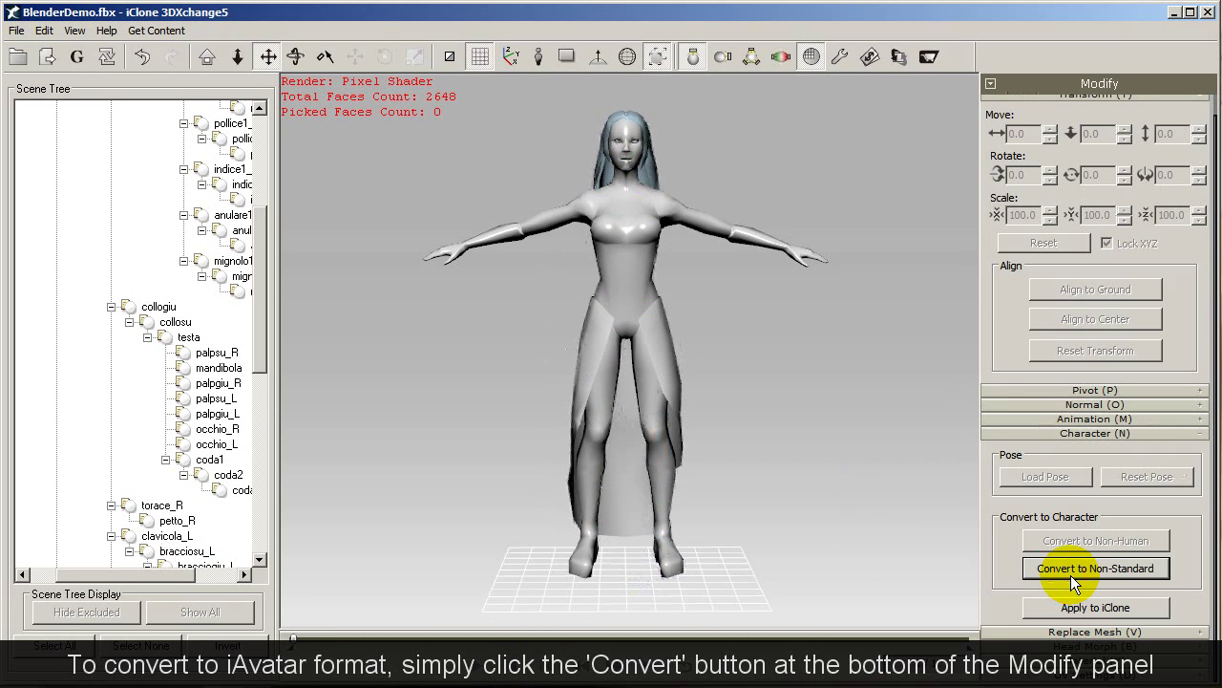